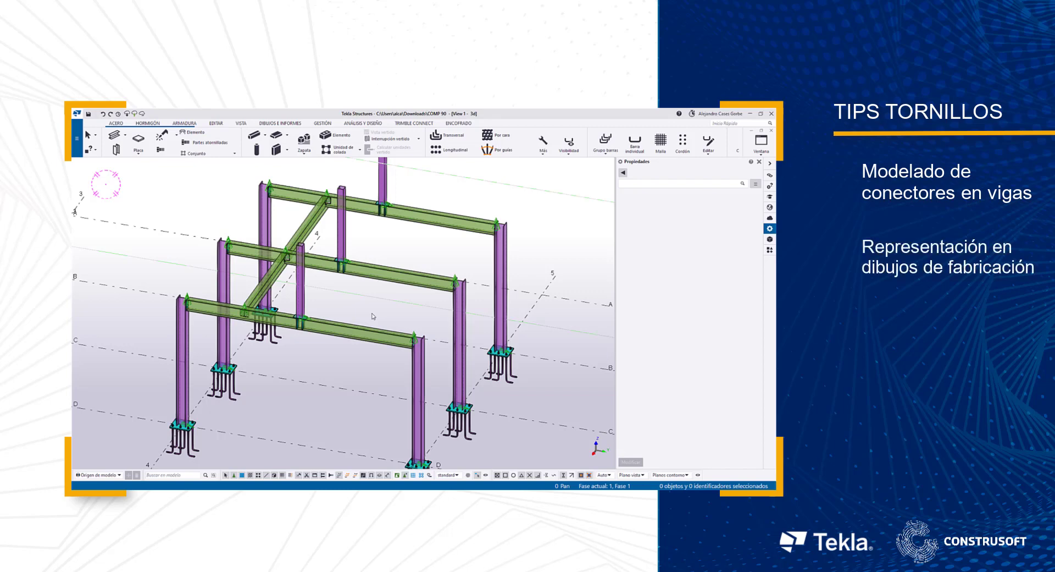
# Step: Apply the Perno (1010) component to the grid B beam, placing it at the middle of the top flange at the grid 5 end
pyautogui.scroll(3, 373, 316)
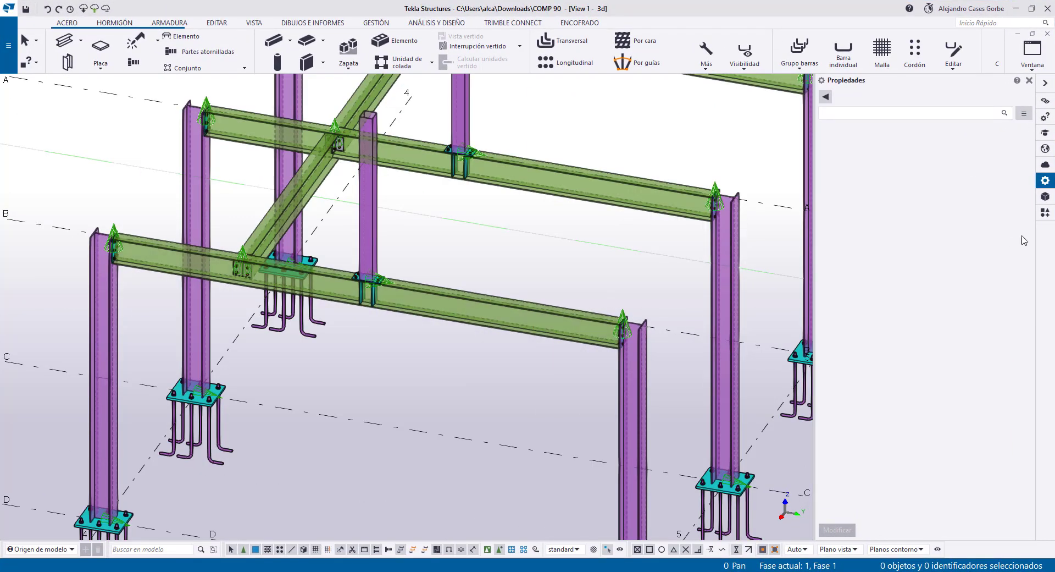
pyautogui.click(1045, 212)
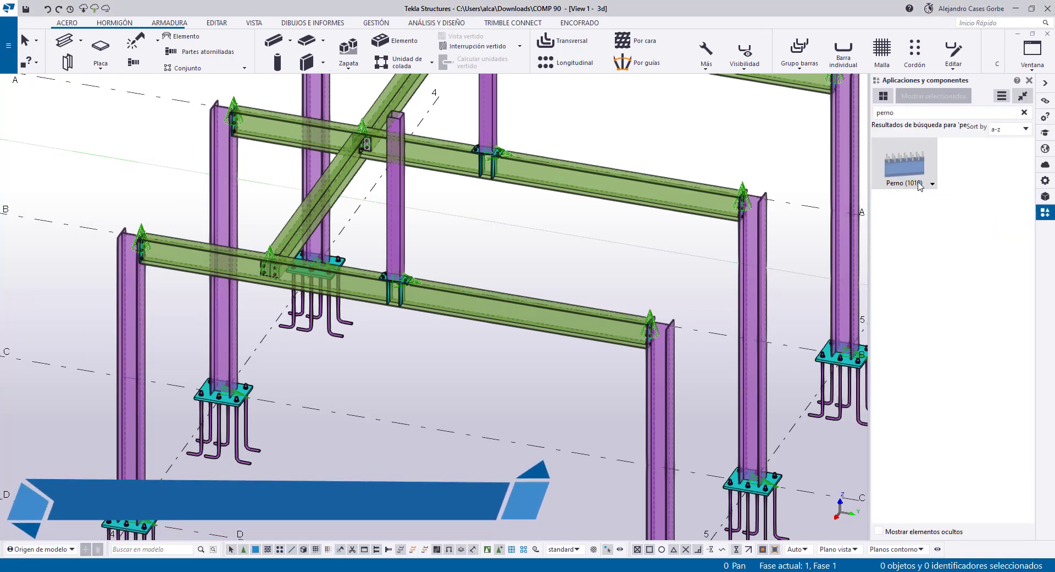
pyautogui.click(910, 168)
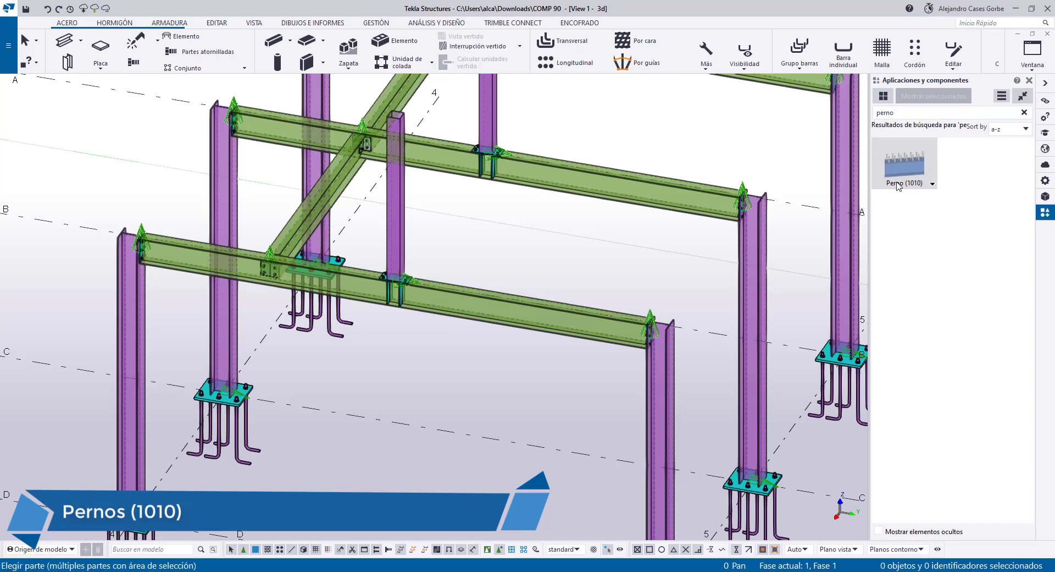
pyautogui.scroll(5, 627, 286)
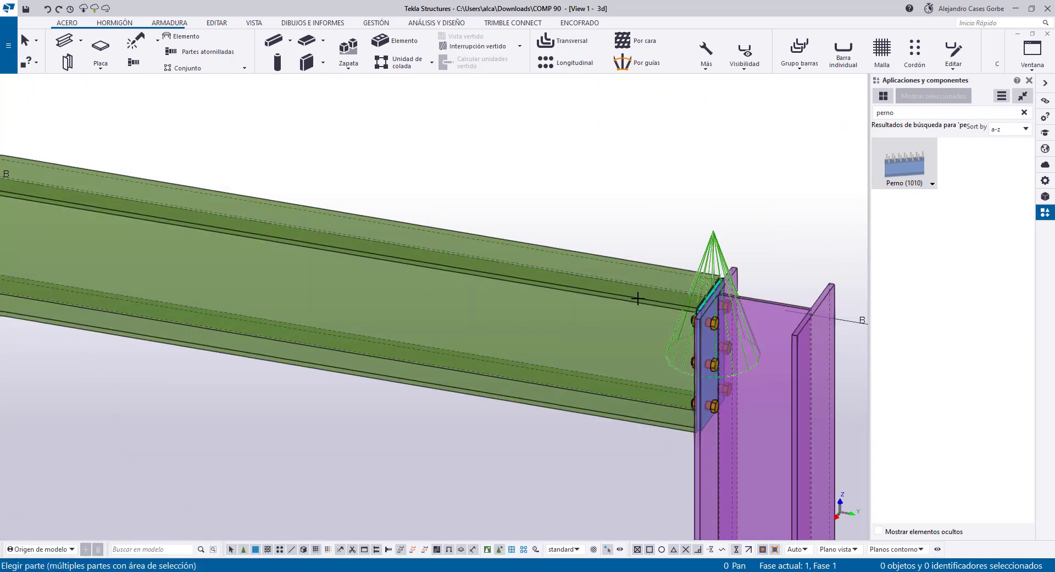
pyautogui.click(638, 298)
pyautogui.scroll(4, 709, 340)
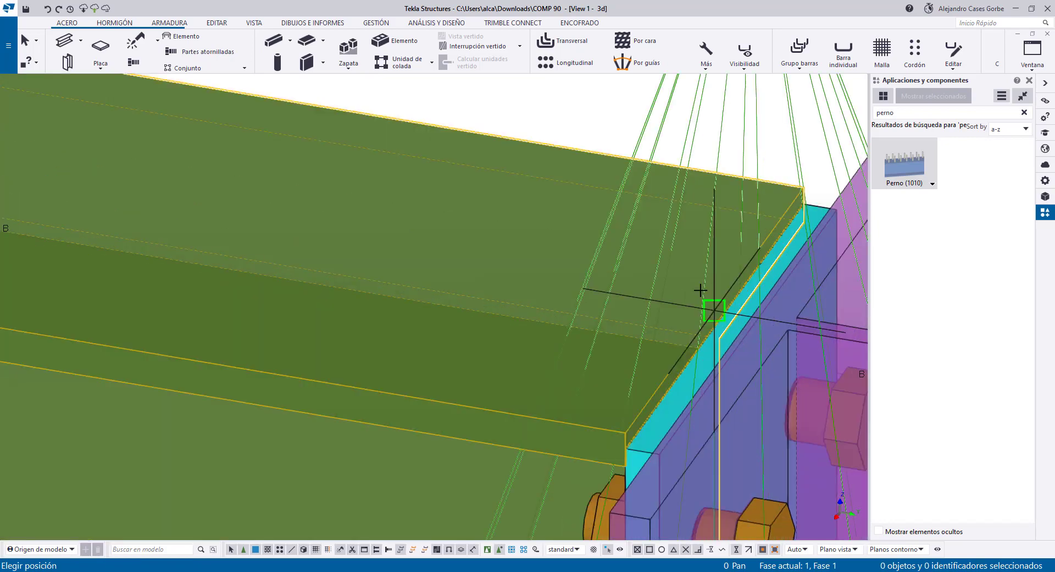
pyautogui.click(714, 311)
pyautogui.scroll(-5, 659, 286)
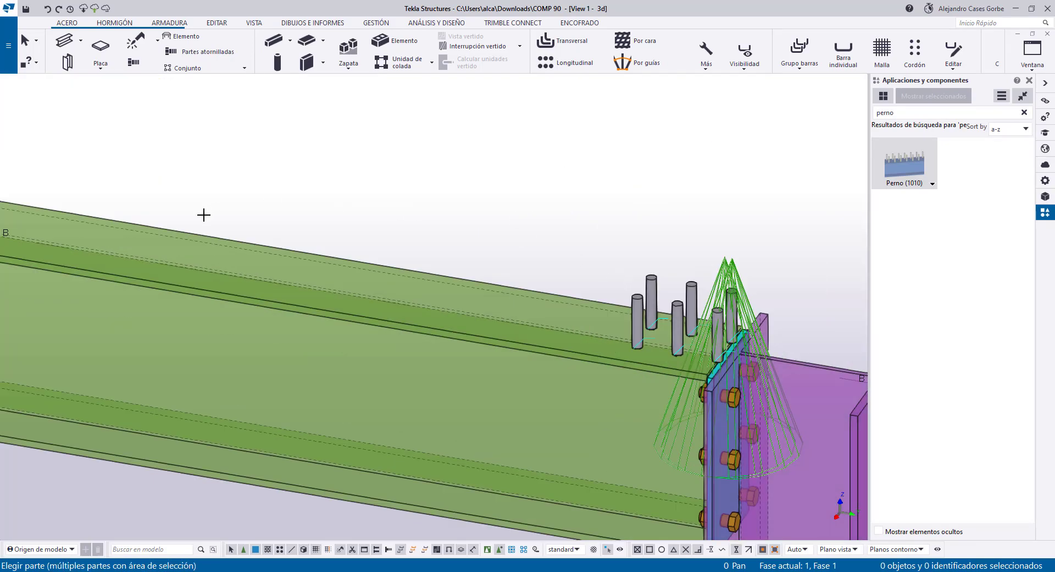
# Step: End the component command, check one of the created studs, and delete the Perno (1010) studs from the beam
pyautogui.rightClick(628, 229)
pyautogui.click(657, 235)
pyautogui.click(653, 282)
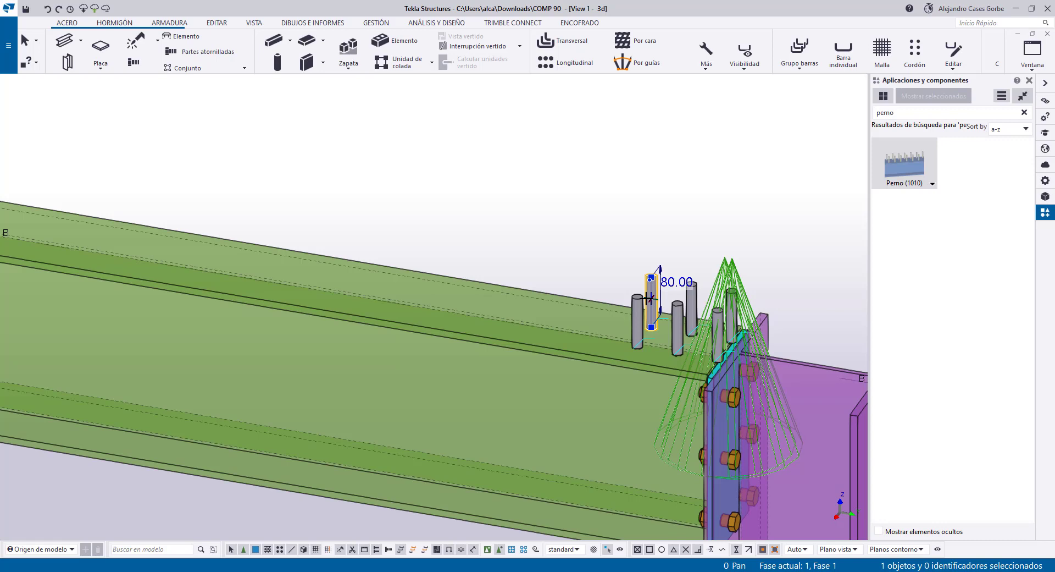
pyautogui.rightClick(680, 212)
pyautogui.click(690, 215)
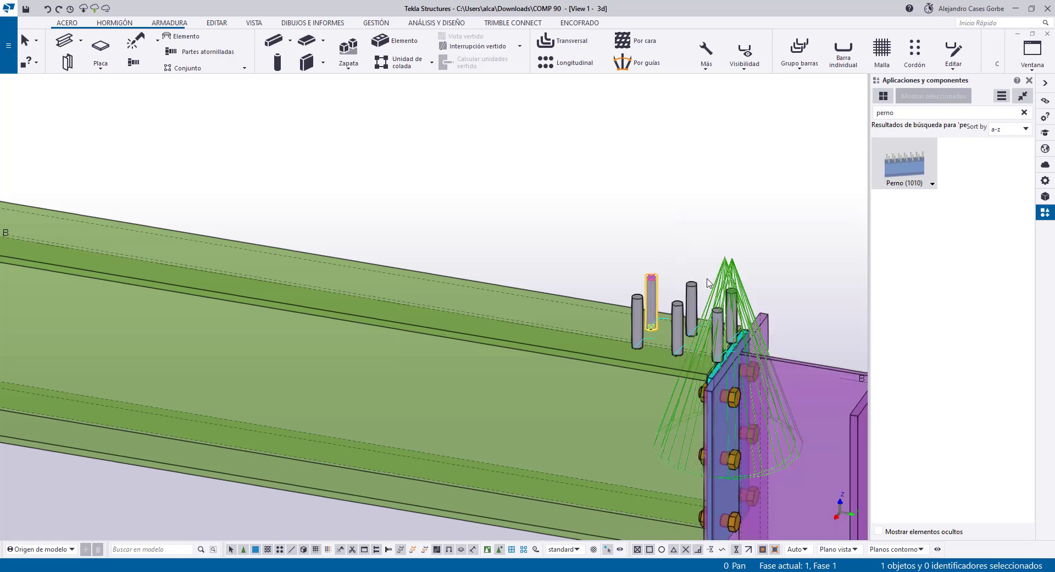
# Step: Begin a bolt group using the grid B beam as both the main and the only bolted part
pyautogui.scroll(-8, 709, 285)
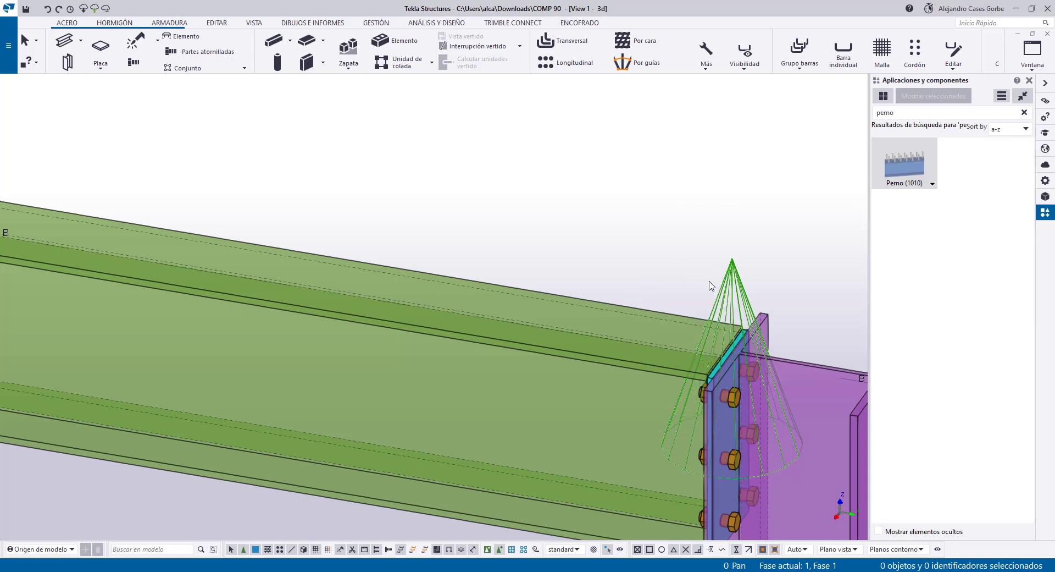
pyautogui.click(140, 65)
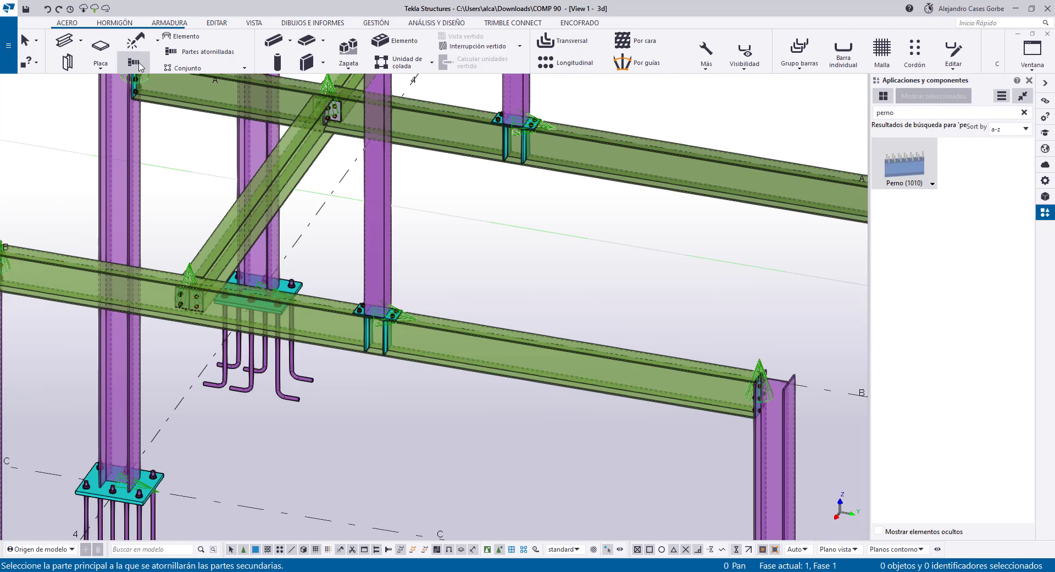
pyautogui.click(512, 356)
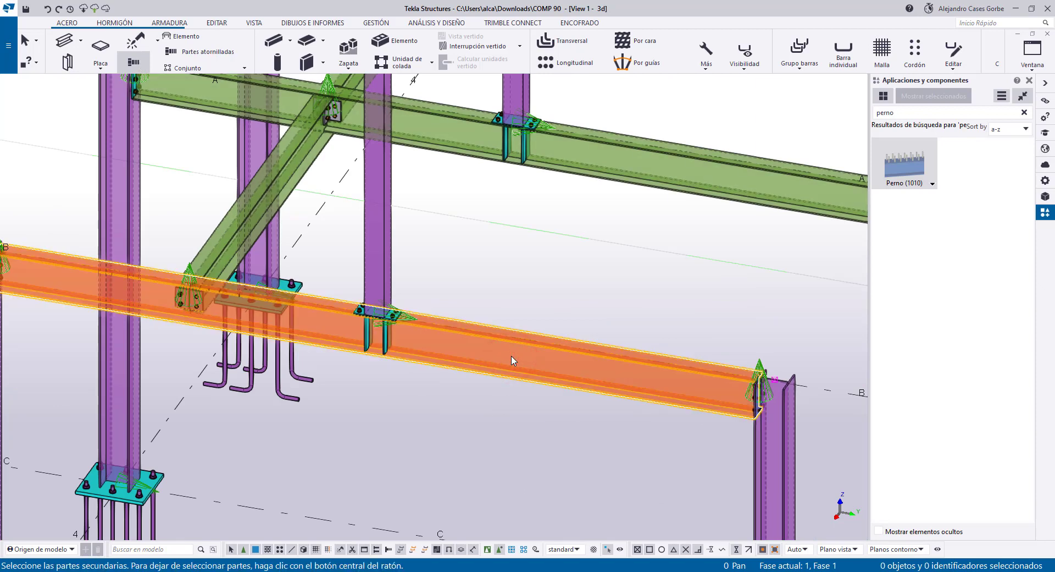
pyautogui.click(512, 358)
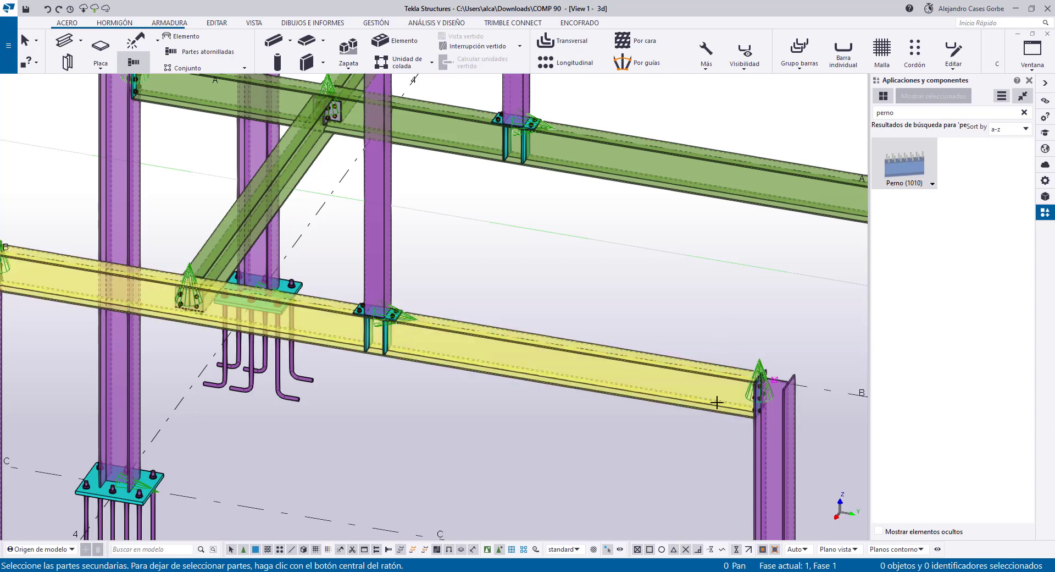
pyautogui.scroll(5, 805, 374)
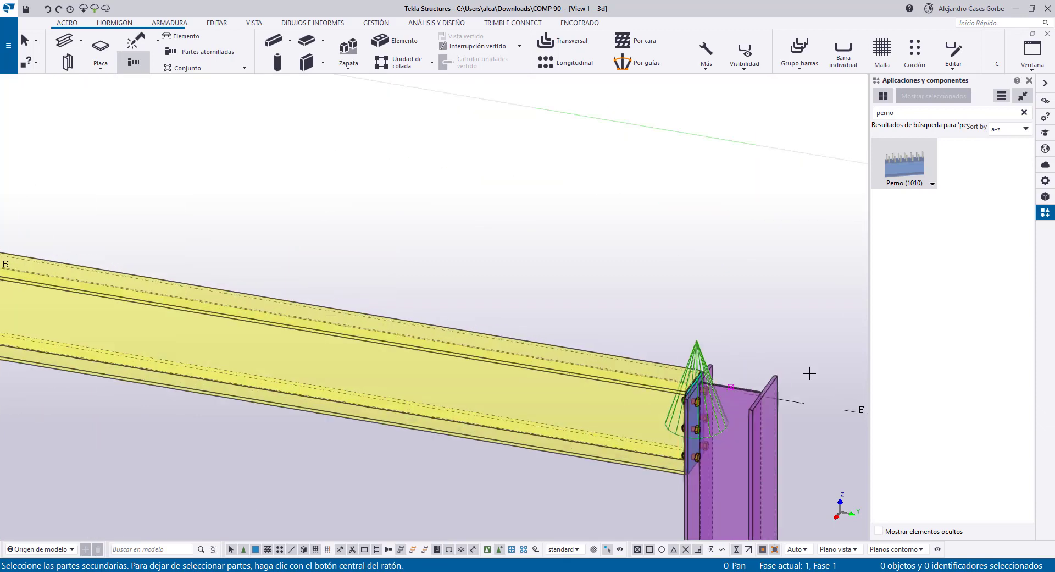
pyautogui.click(630, 376)
pyautogui.middleClick(643, 285)
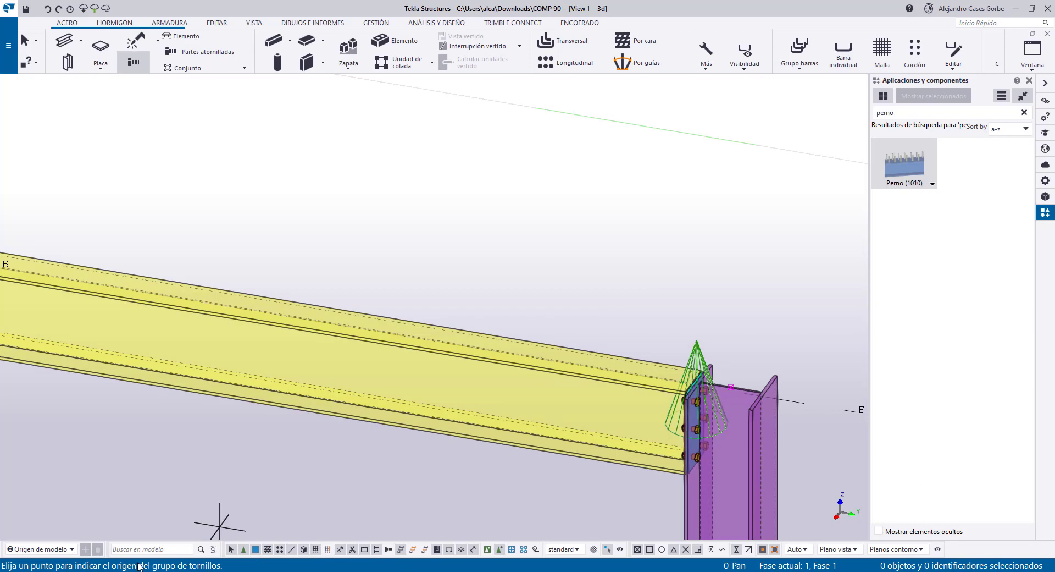
# Step: Place the bolt group with its origin at the top-flange midpoint of the beam's grid 5 end and its x direction towards the opposite end's midpoint
pyautogui.scroll(5, 709, 395)
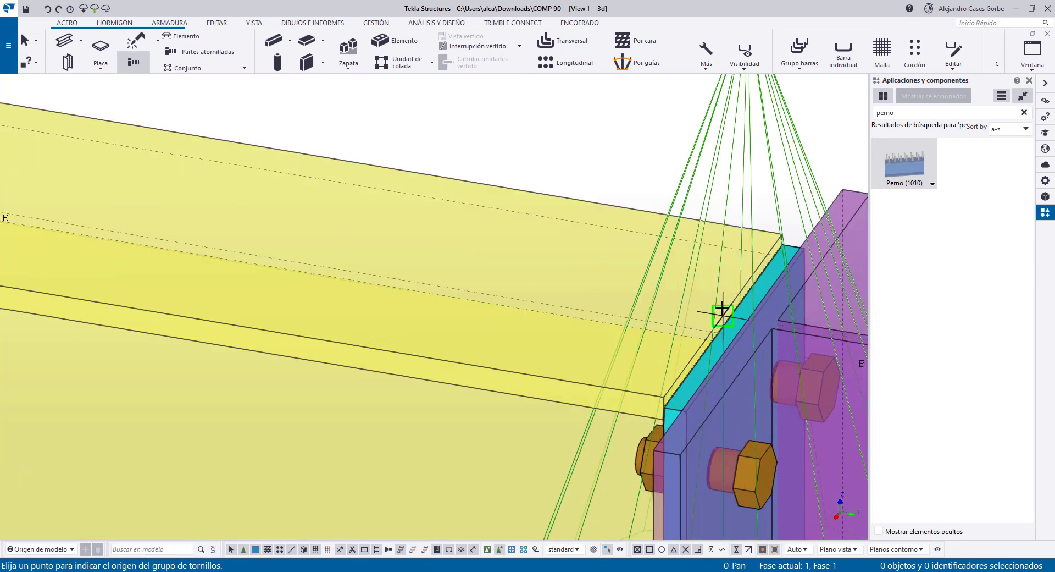
pyautogui.click(722, 313)
pyautogui.scroll(-8, 722, 314)
pyautogui.scroll(5, 556, 364)
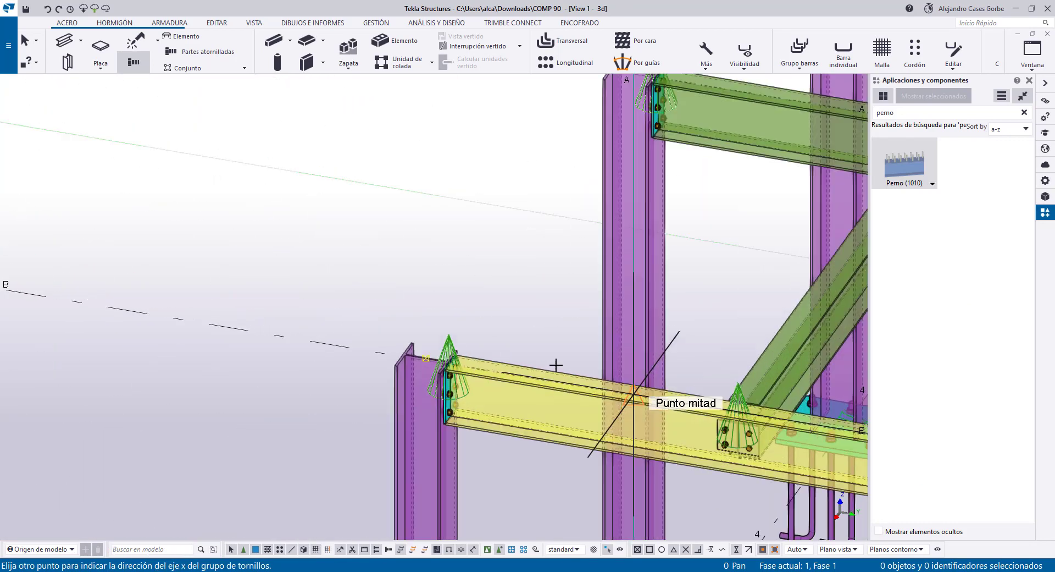
pyautogui.scroll(5, 447, 357)
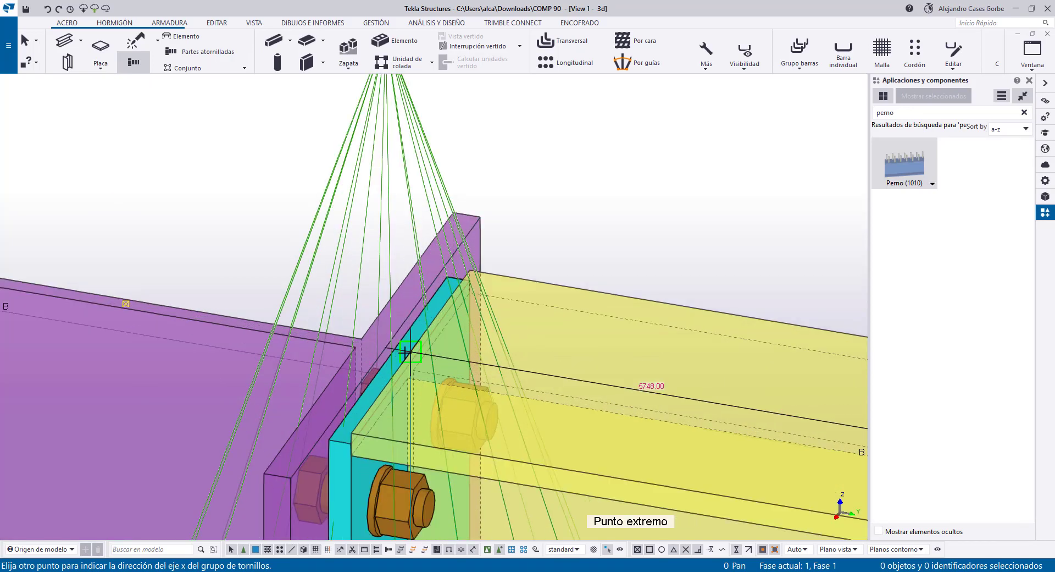
pyautogui.click(407, 353)
pyautogui.scroll(-8, 385, 328)
pyautogui.scroll(3, 778, 388)
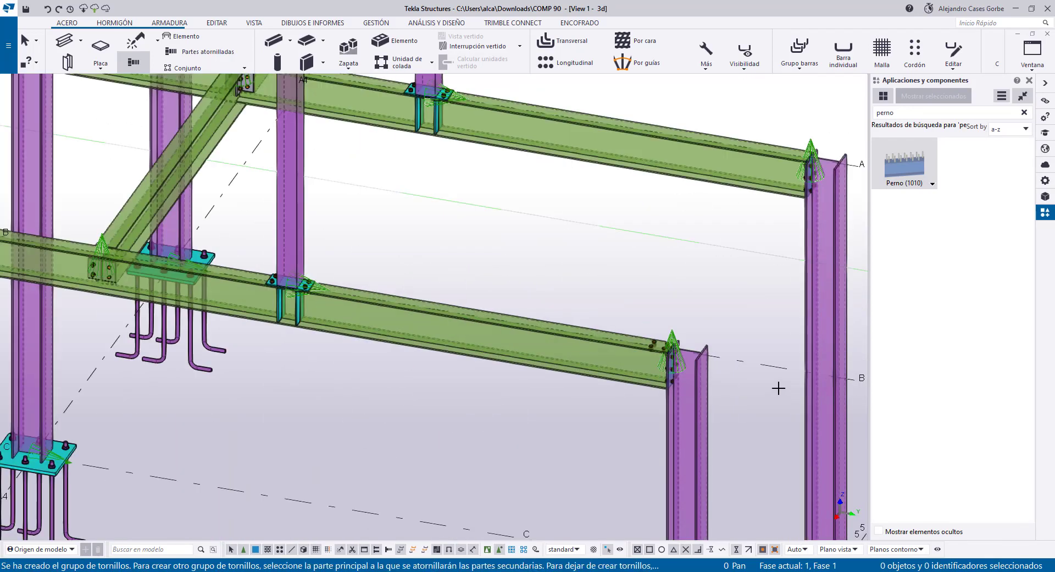
pyautogui.scroll(6, 778, 388)
pyautogui.rightClick(542, 165)
pyautogui.click(565, 169)
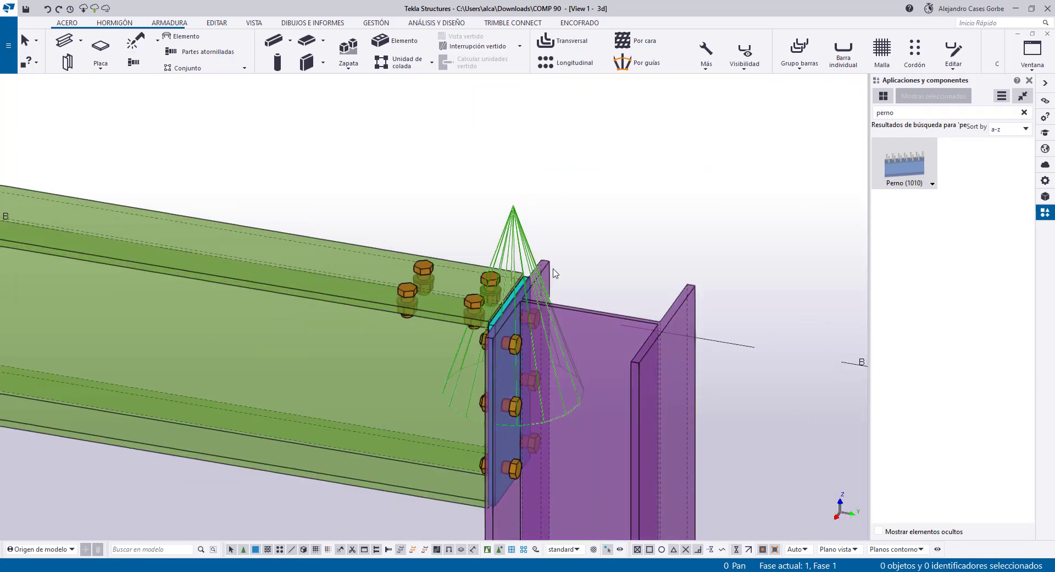
# Step: Change the standard of the new bolt group on the beam's top flange to PERNO and apply the modification
pyautogui.click(421, 264)
pyautogui.click(1046, 181)
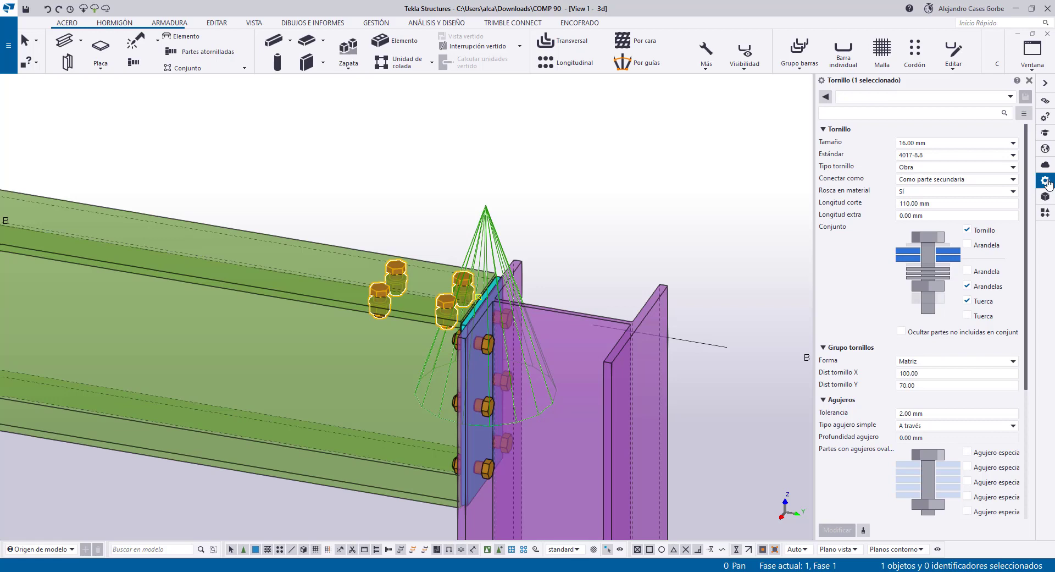
pyautogui.click(1013, 156)
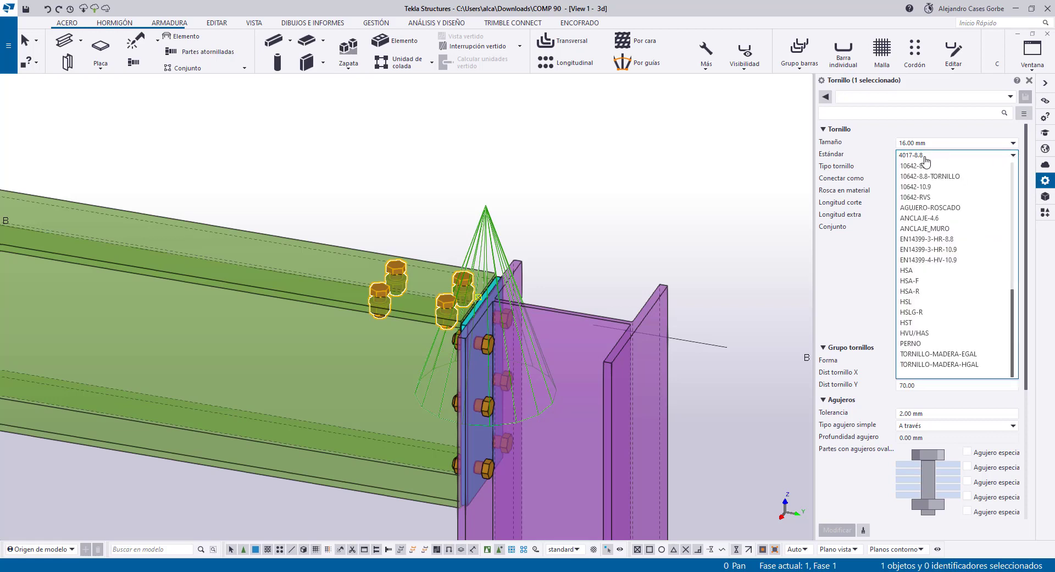
pyautogui.click(922, 344)
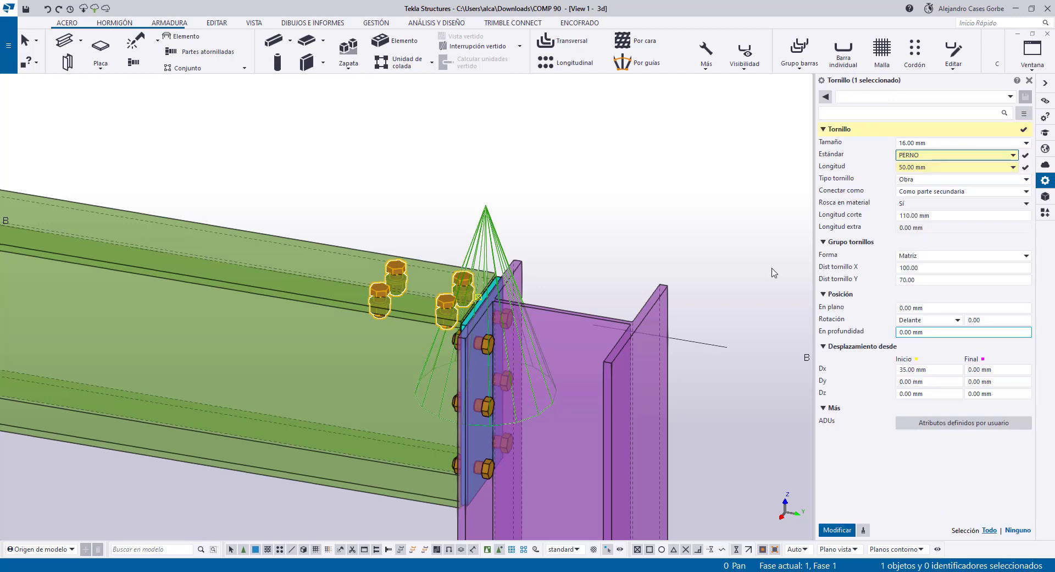
pyautogui.click(837, 530)
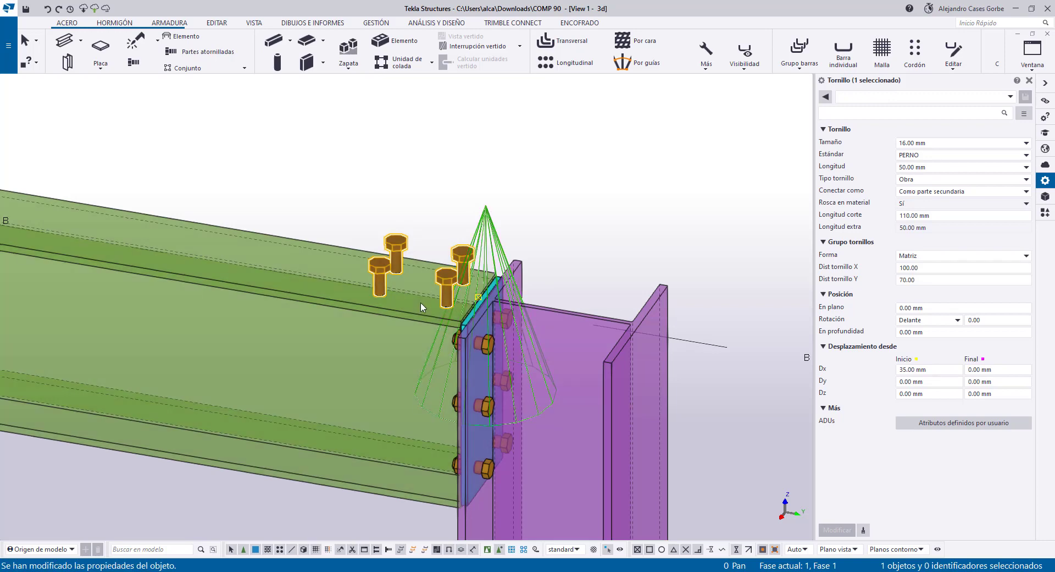
# Step: Set the stud group's length to 90 mm and apply the modification
pyautogui.click(968, 173)
pyautogui.click(954, 215)
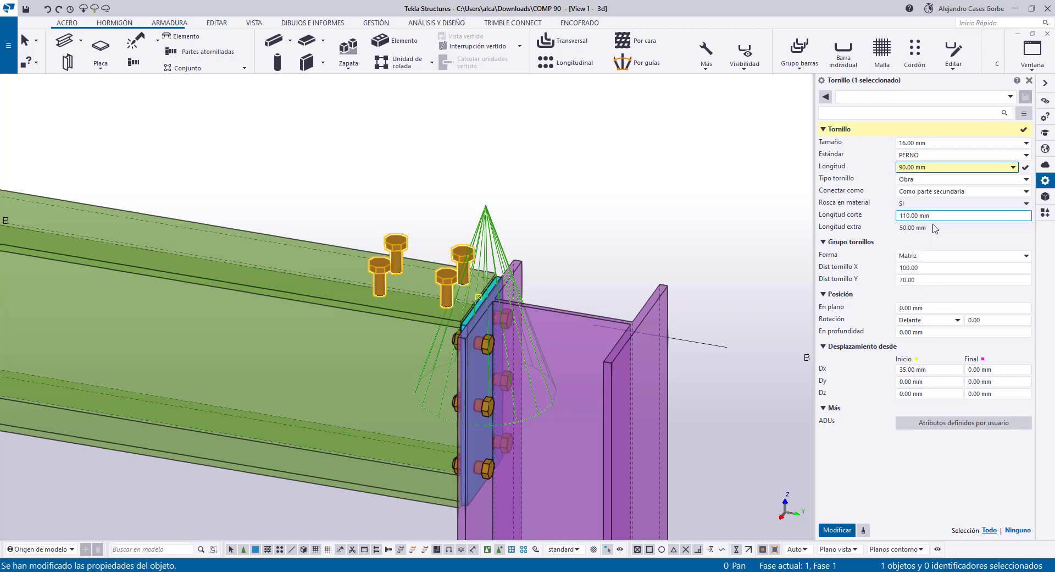
pyautogui.click(845, 531)
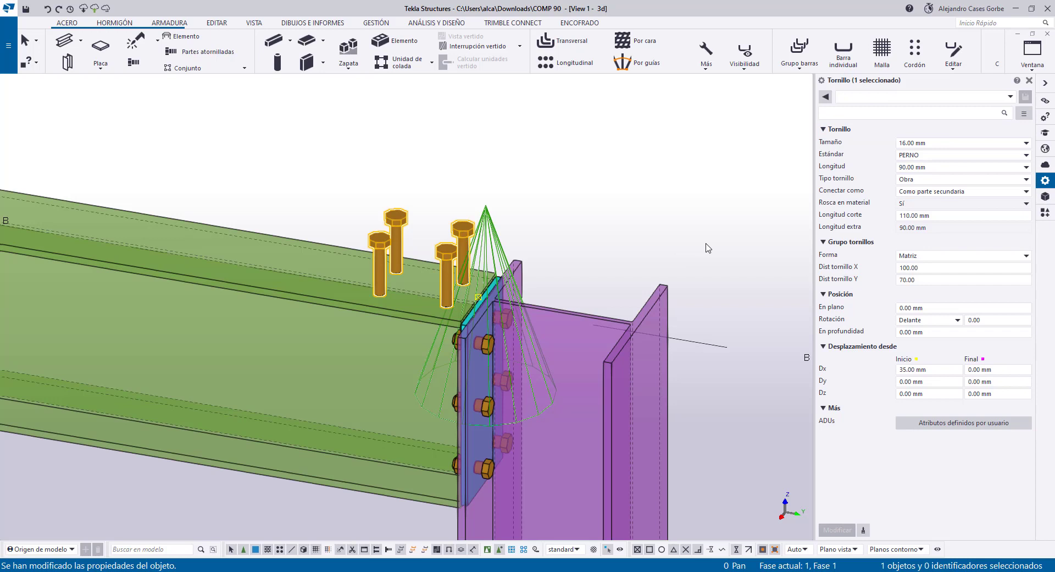
# Step: Change the stud group's bolt type (Tipo tornillo) to Taller and apply the modification
pyautogui.click(960, 180)
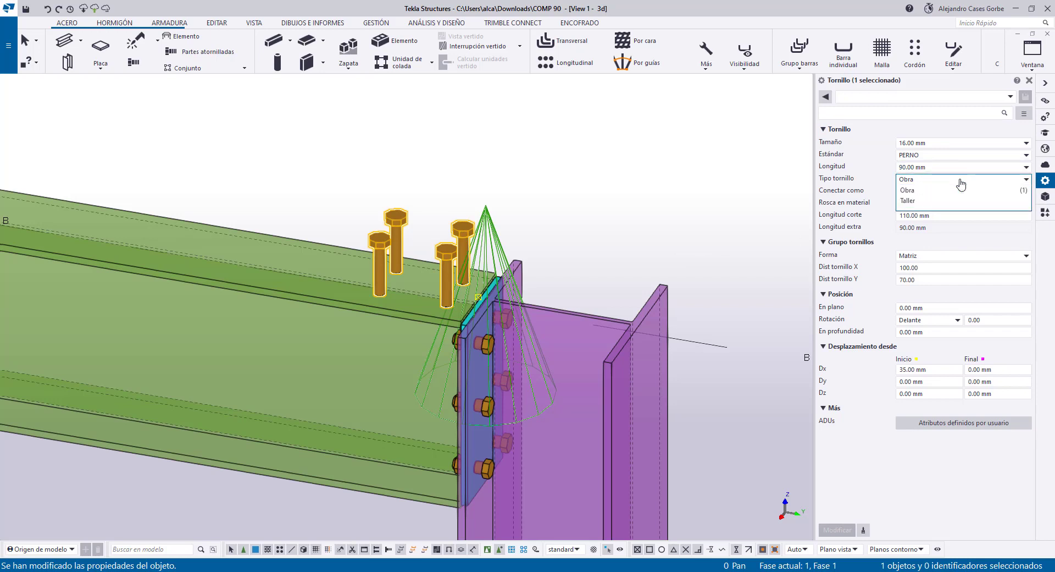
pyautogui.click(925, 201)
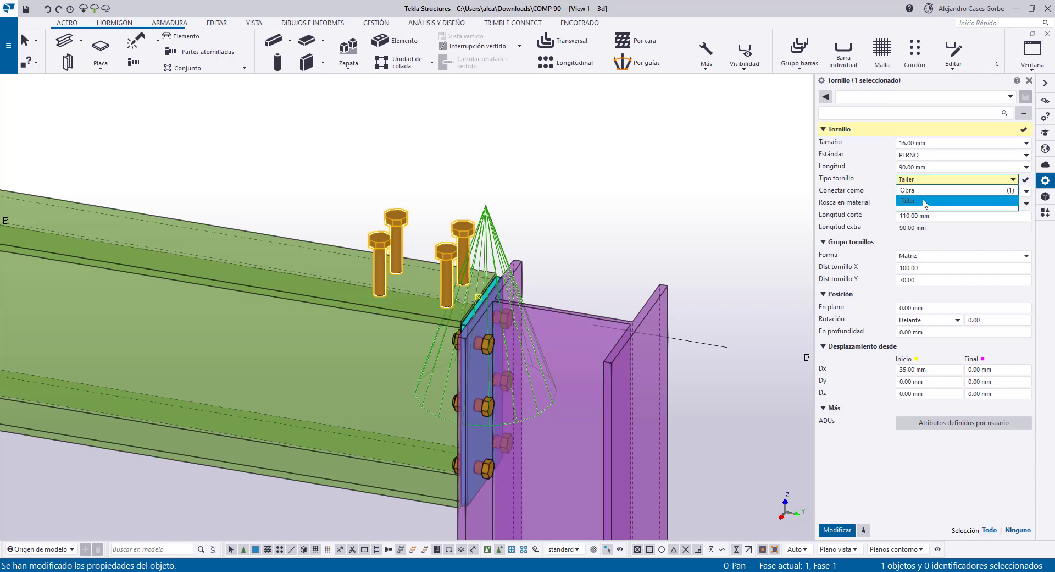
pyautogui.click(834, 529)
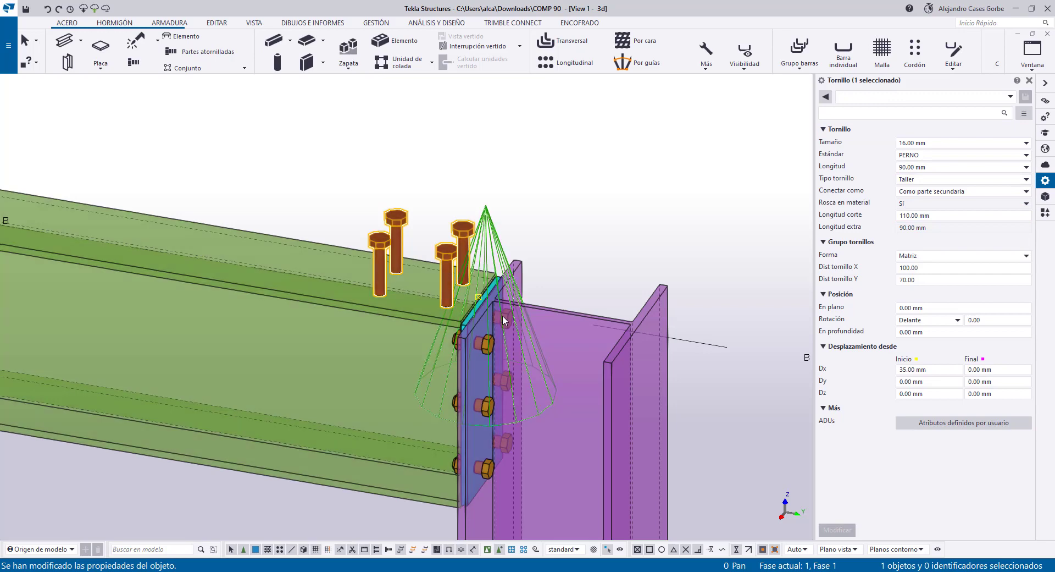
# Step: Set the stud group's X spacing (Dist tornillo X) to 12*200 and apply the modification
pyautogui.scroll(-4, 402, 313)
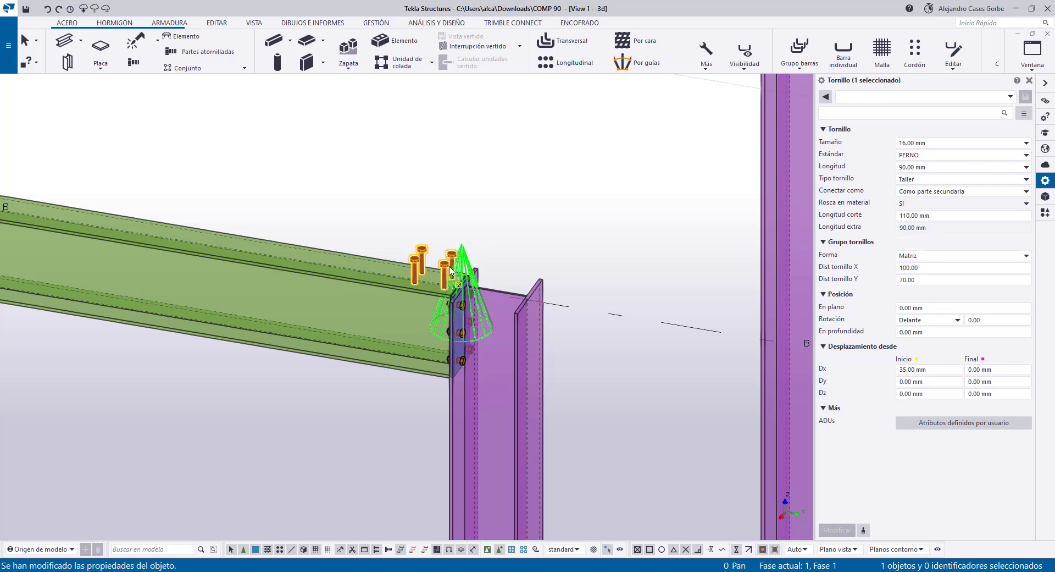
pyautogui.scroll(-5, 622, 380)
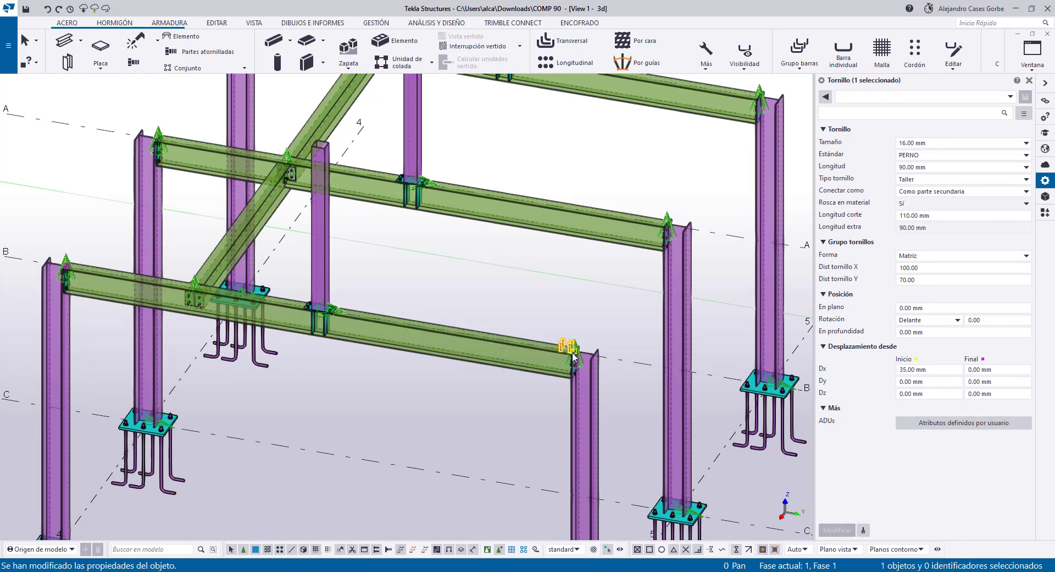
pyautogui.scroll(5, 581, 356)
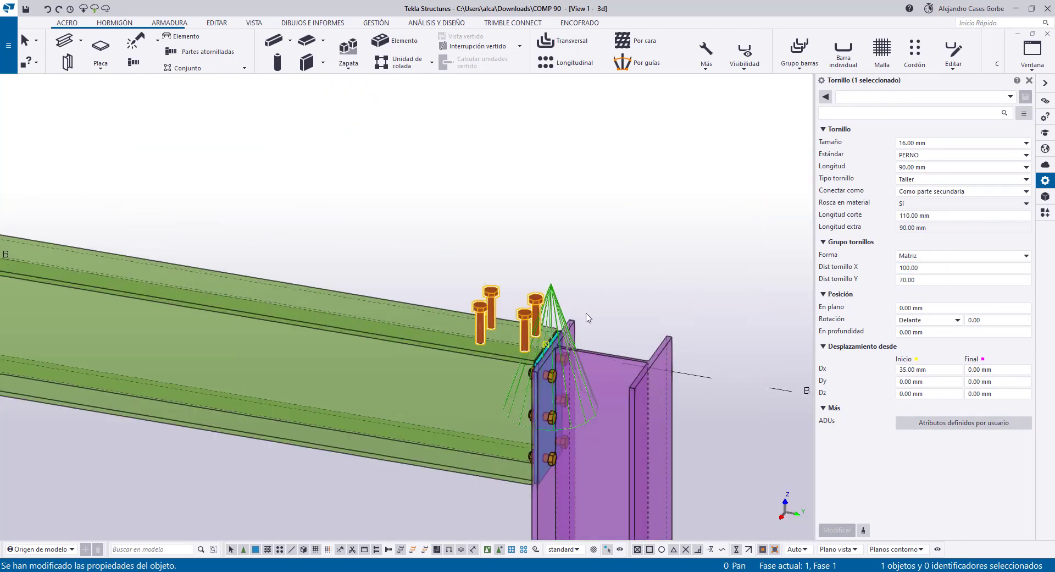
pyautogui.scroll(-4, 589, 344)
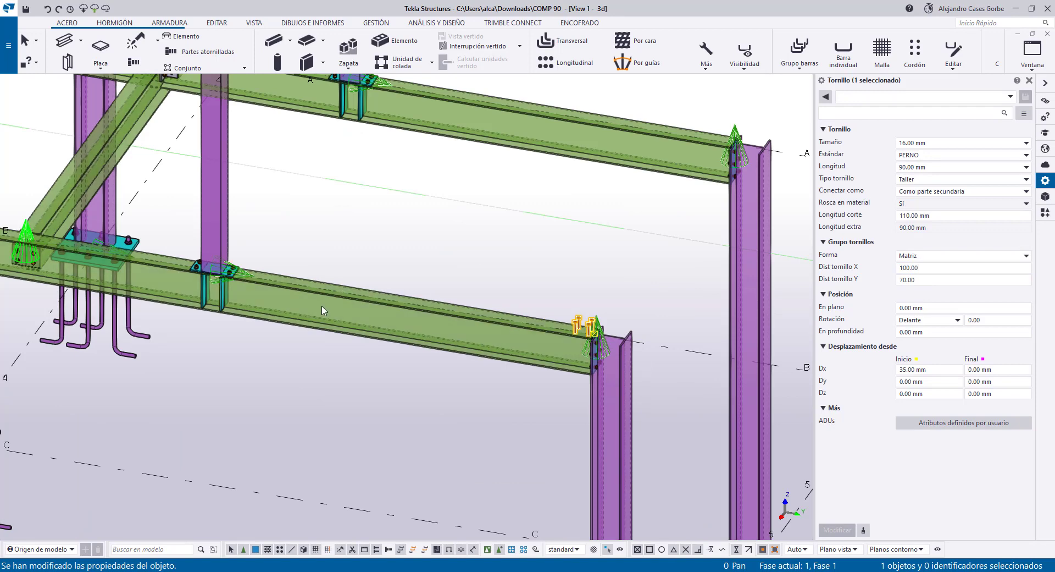
pyautogui.scroll(-4, 611, 357)
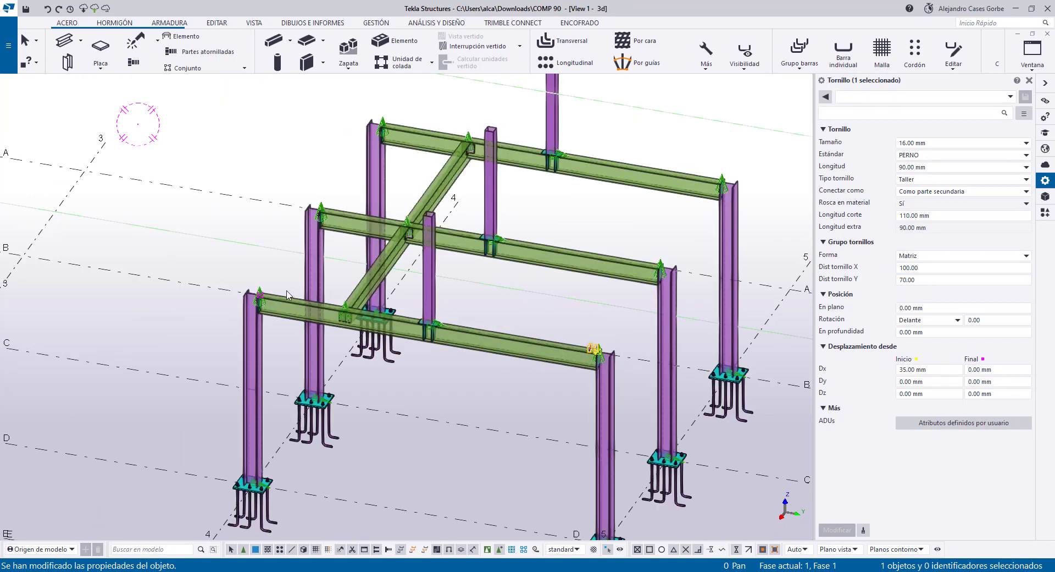
pyautogui.scroll(5, 636, 360)
pyautogui.moveTo(941, 269); pyautogui.dragTo(835, 258)
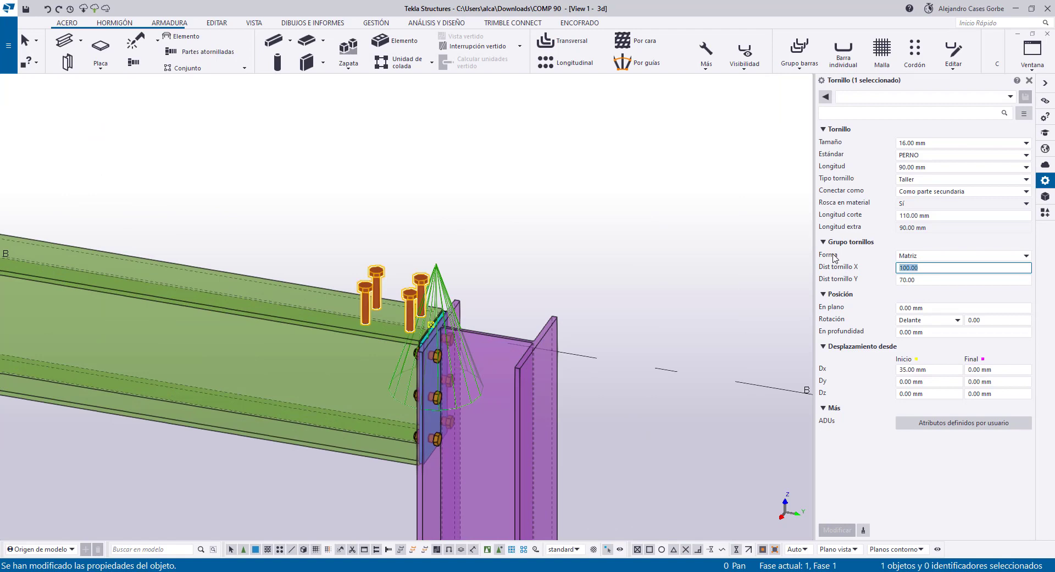
pyautogui.write('1')
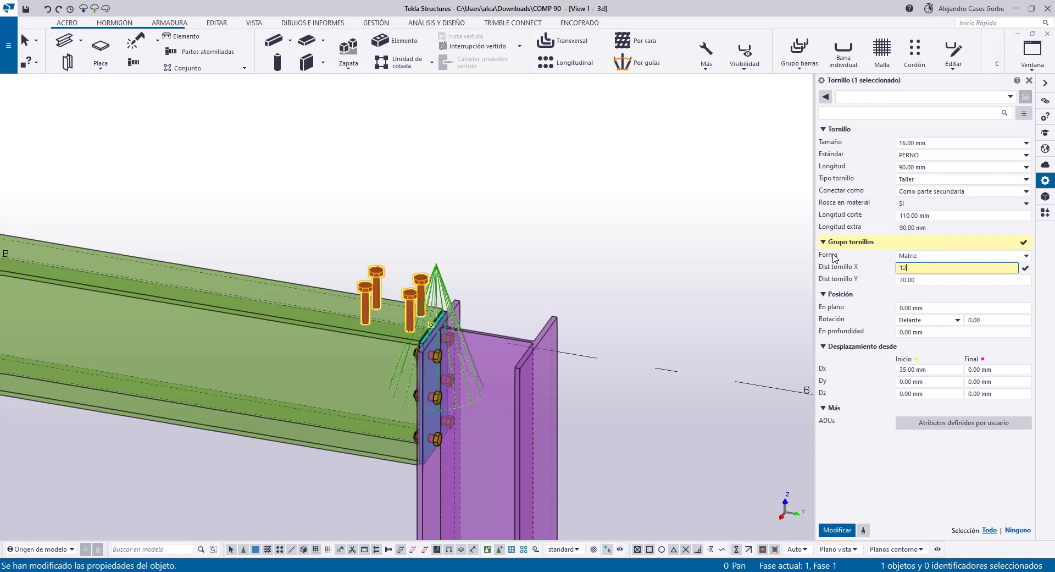
pyautogui.write('2*200')
pyautogui.click(837, 529)
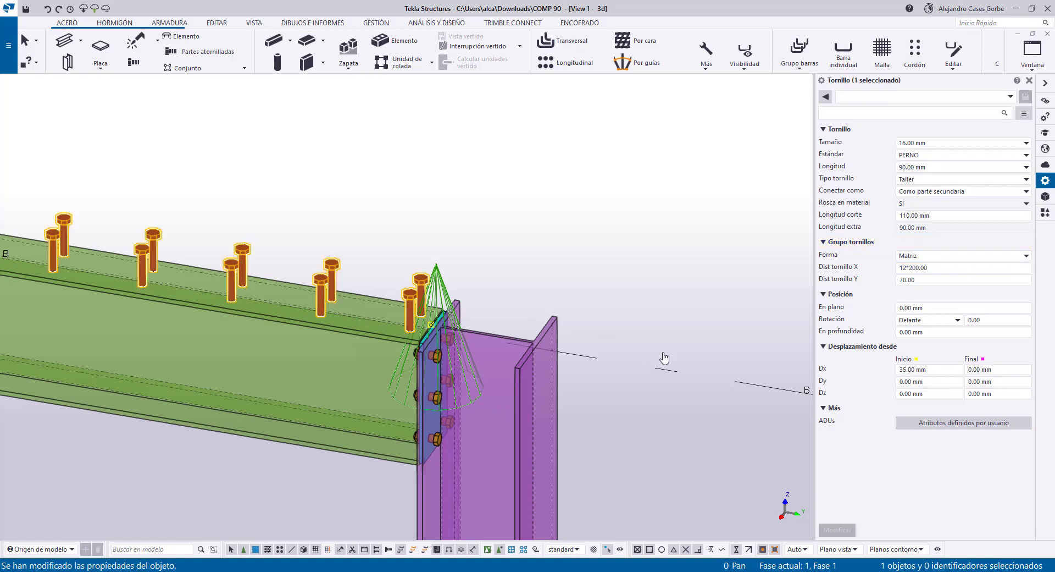
# Step: Extend the stud group's X spacing to 12*200 800 12*200, leaving a gap at the intermediate column, and apply the modification
pyautogui.scroll(-5, 613, 340)
pyautogui.scroll(5, 474, 328)
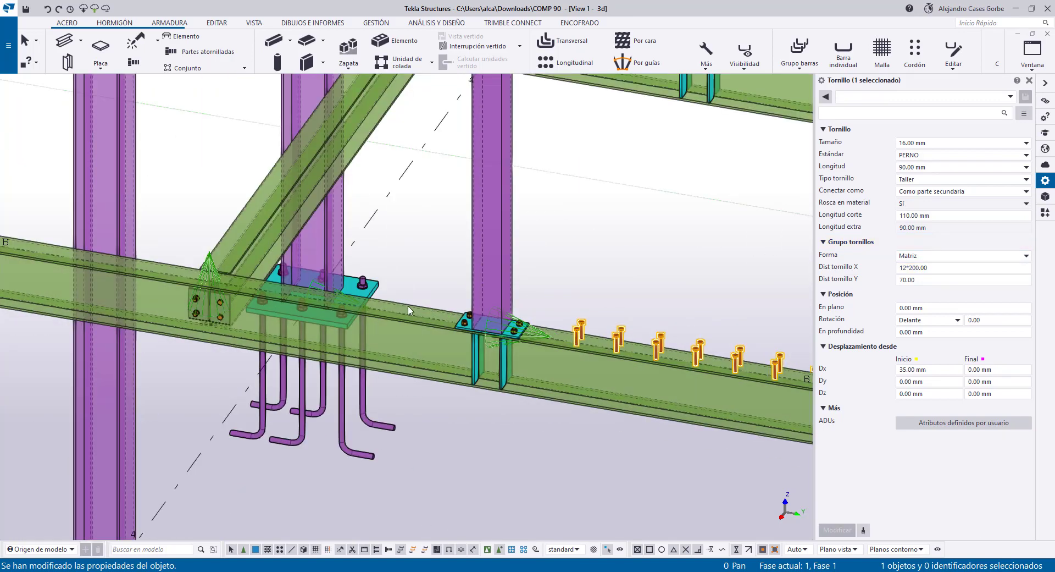
pyautogui.click(953, 268)
pyautogui.write('800 12*200')
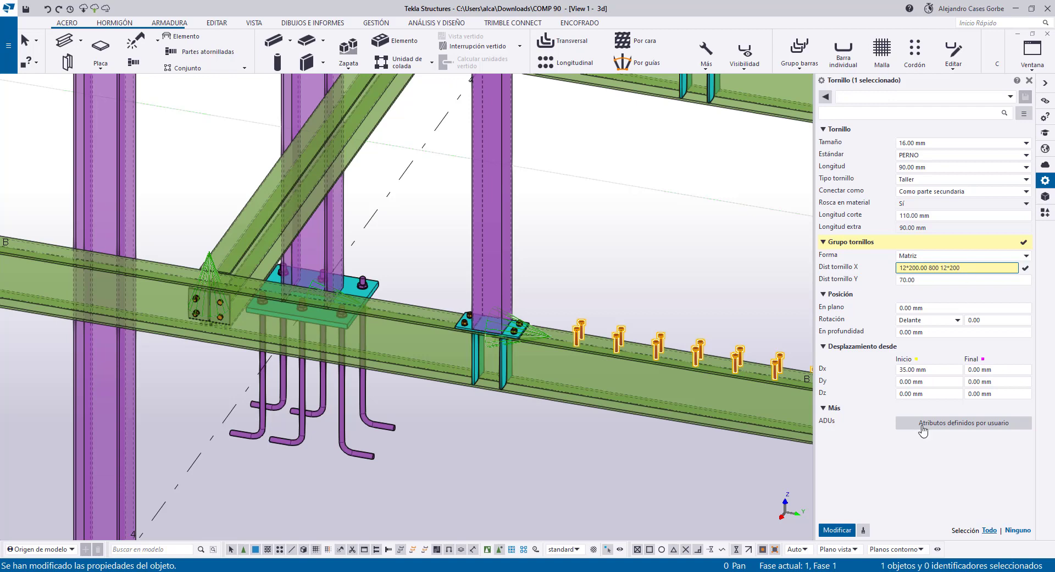
pyautogui.click(837, 529)
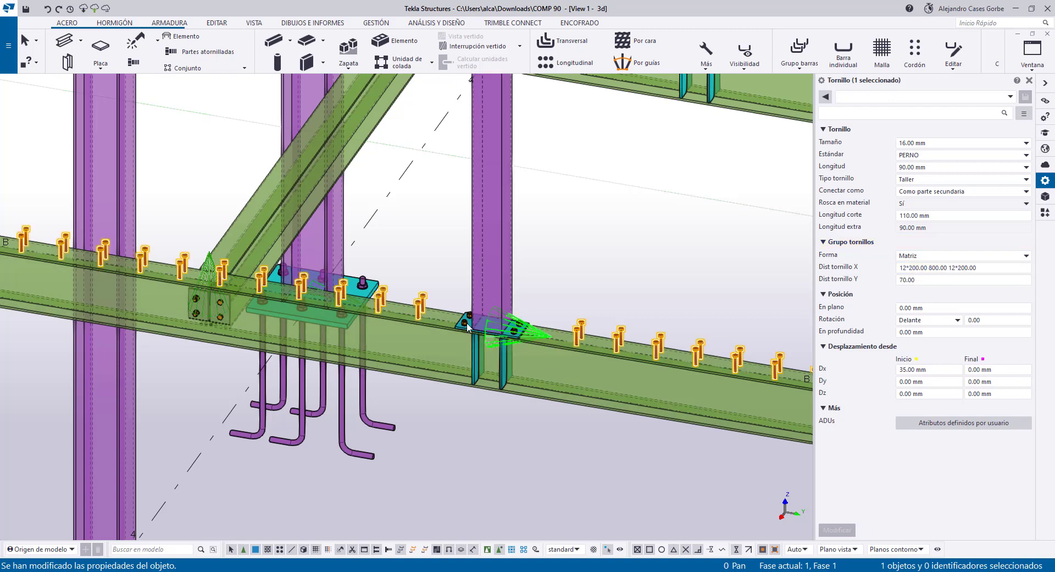
# Step: Set the stud group's start offset Dx to 70 mm and apply the modification
pyautogui.scroll(-2, 467, 322)
pyautogui.scroll(-3, 180, 278)
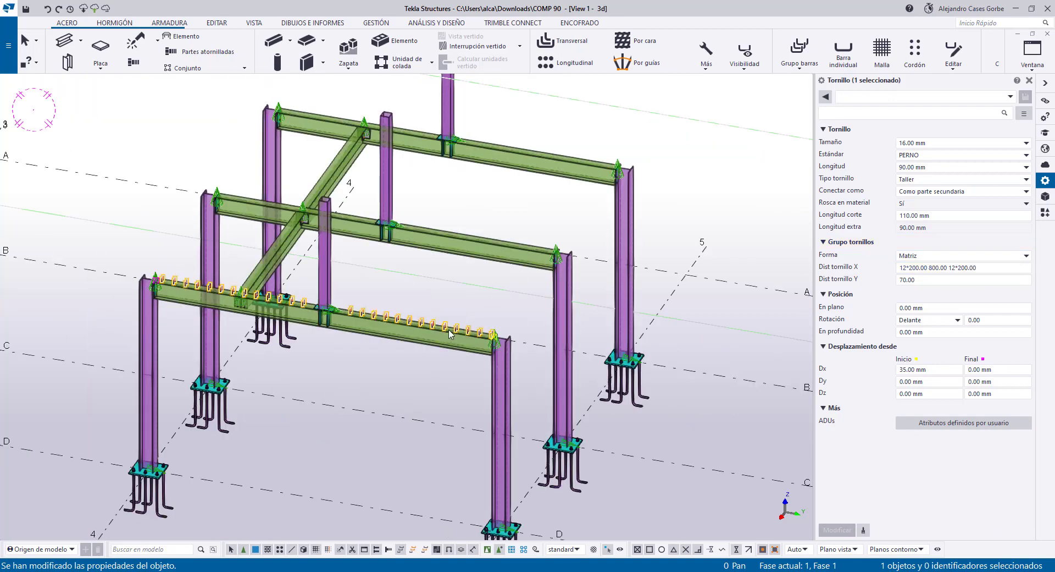
pyautogui.scroll(6, 753, 417)
pyautogui.scroll(2, 753, 418)
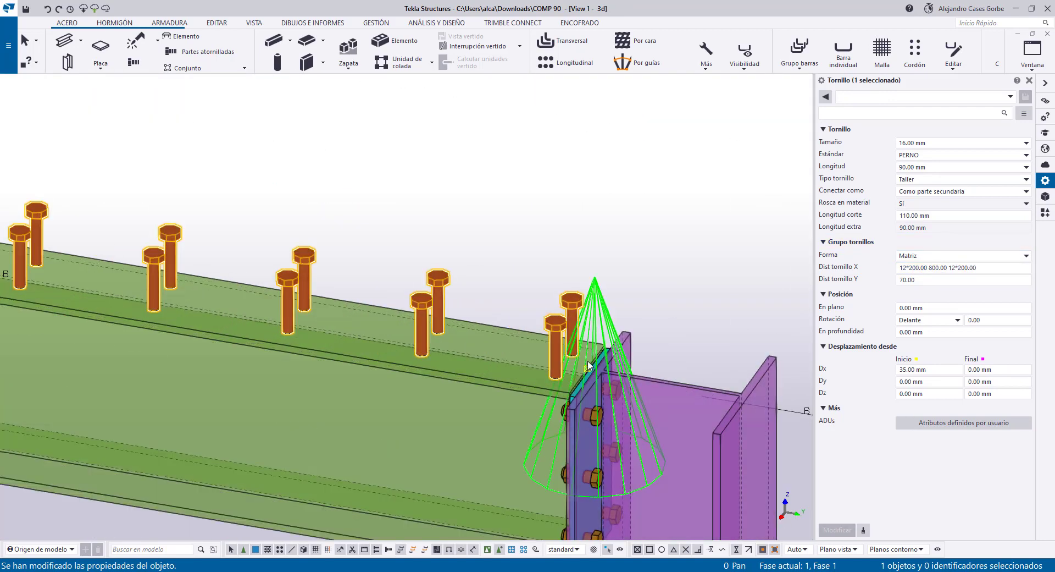
pyautogui.click(915, 369)
pyautogui.write('7')
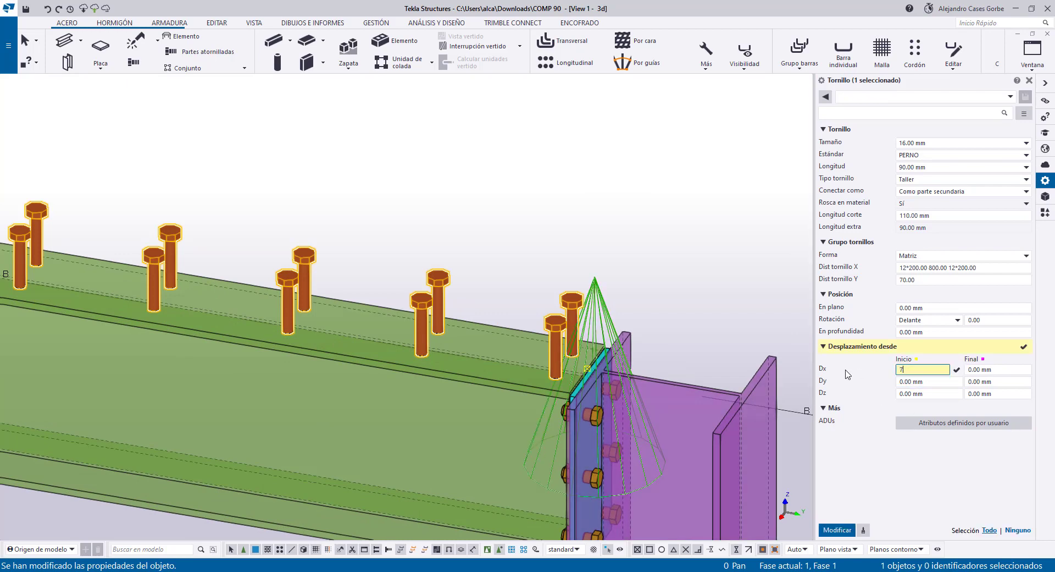
pyautogui.write('0')
pyautogui.click(838, 530)
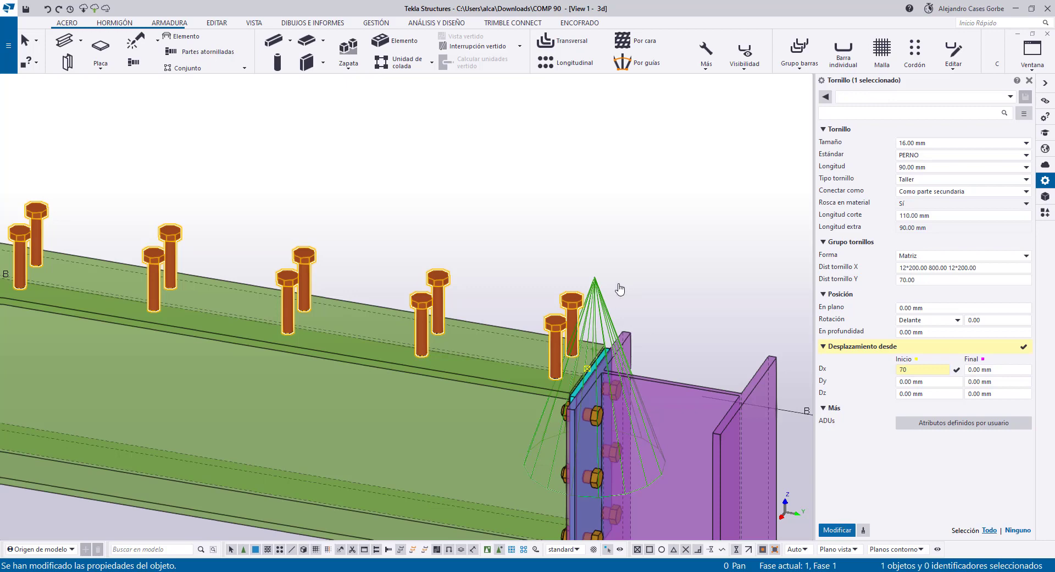
# Step: Set the stud group's start offset Dx to 100 mm, apply the modification and deselect the group
pyautogui.click(944, 372)
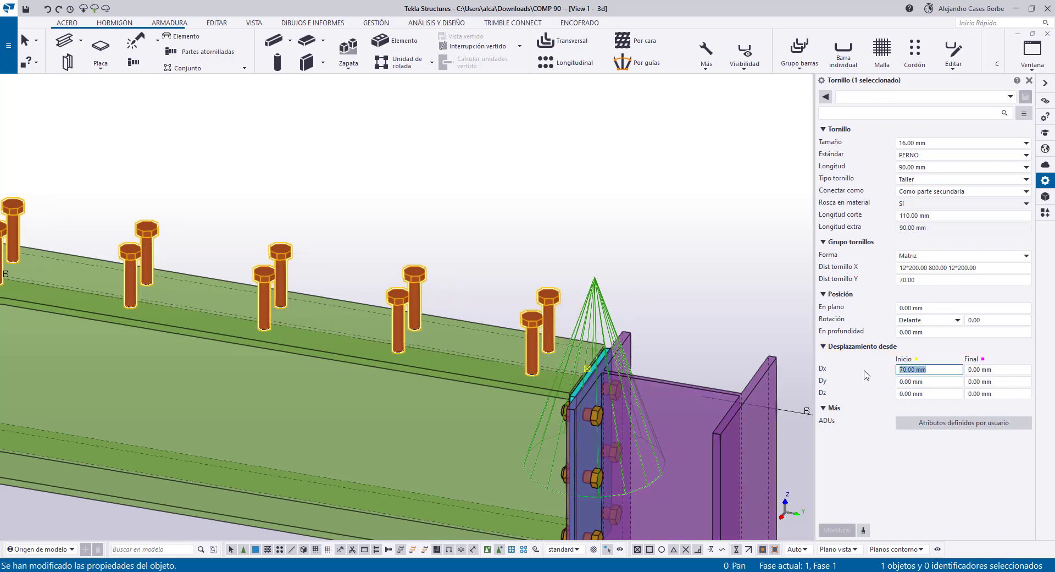
pyautogui.write('100')
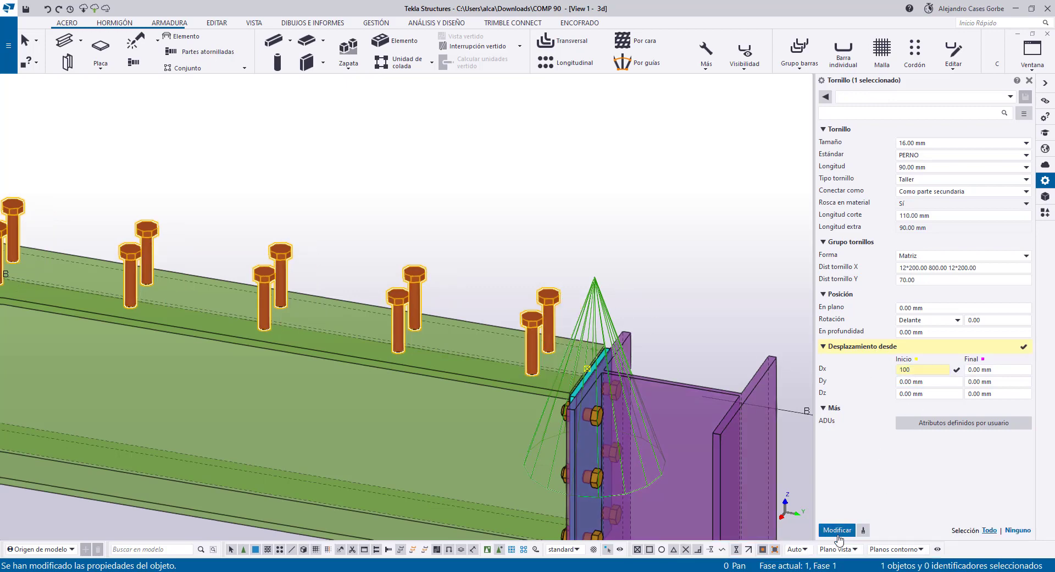
pyautogui.press('Return')
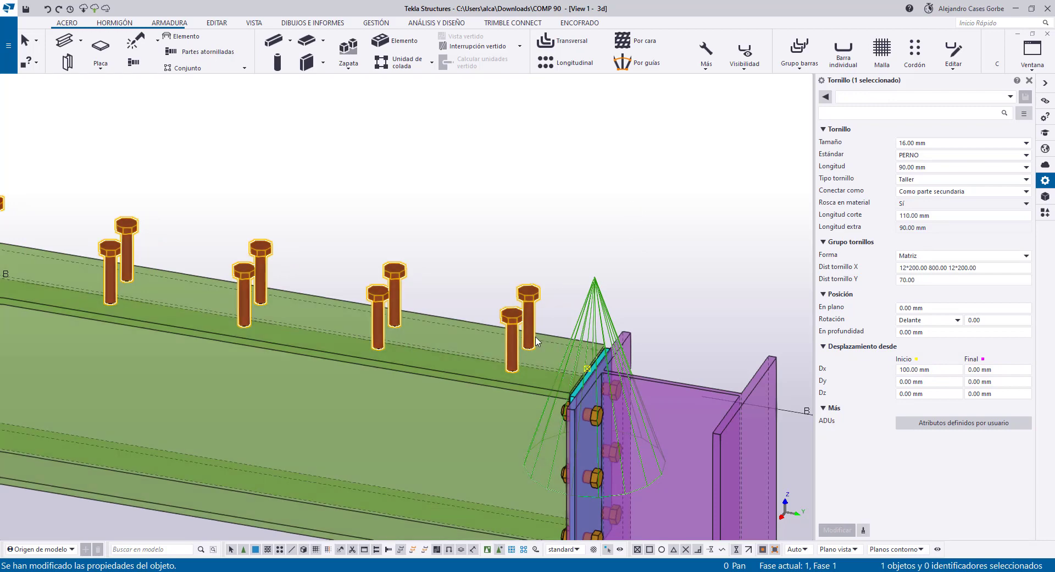
pyautogui.scroll(-3, 539, 341)
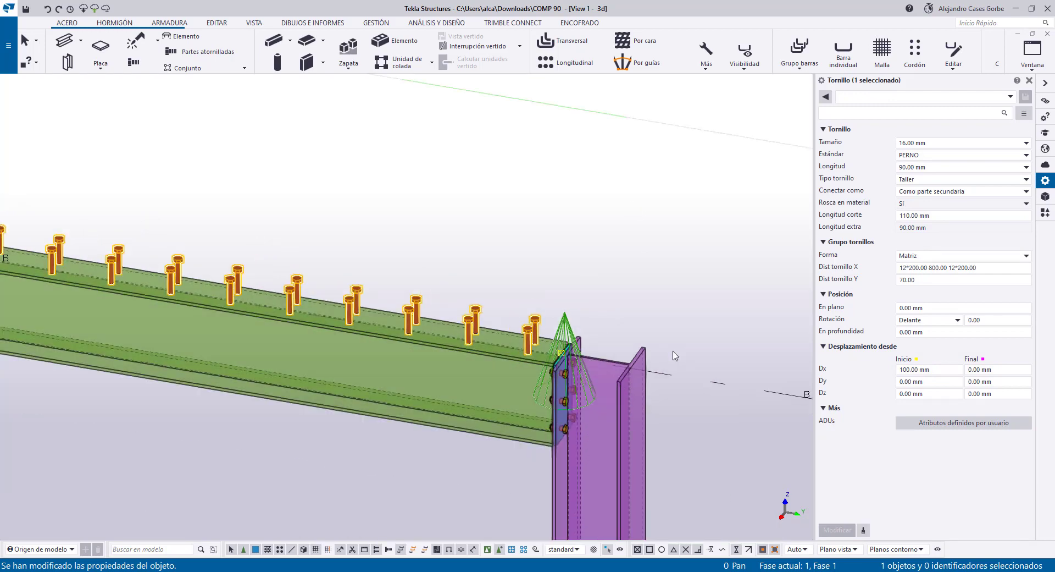
pyautogui.scroll(-2, 709, 338)
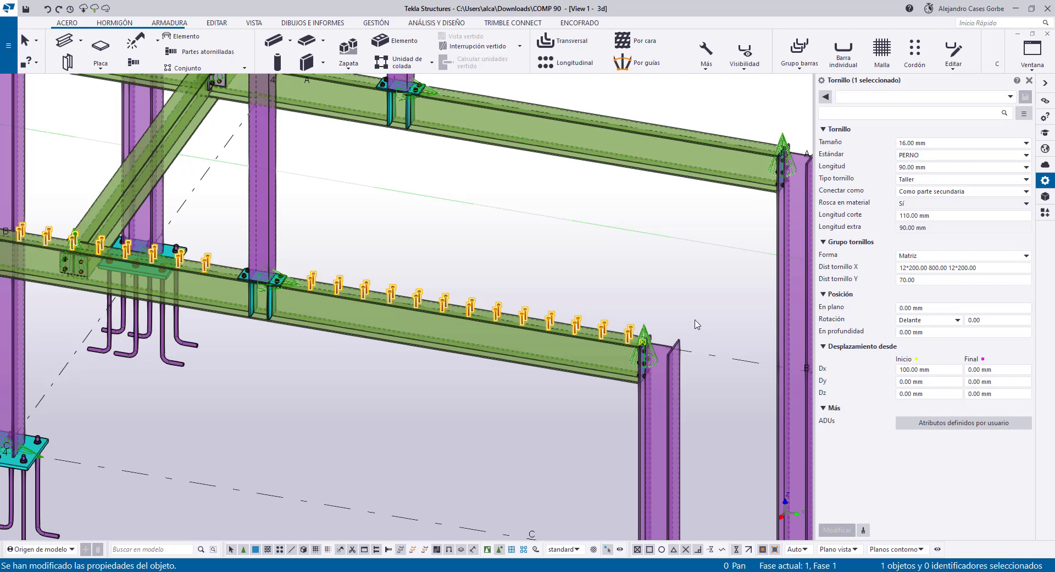
pyautogui.click(659, 289)
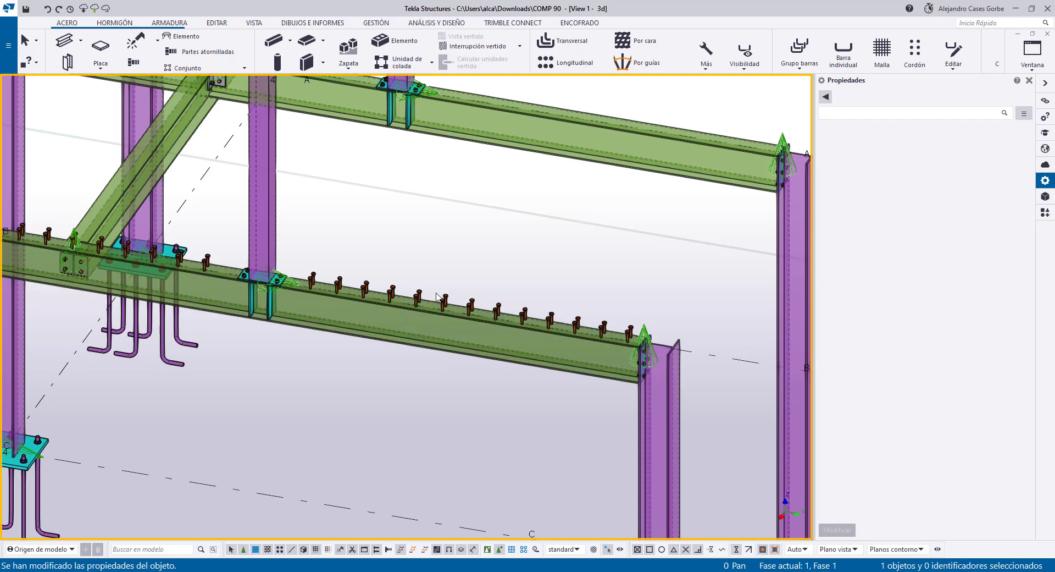
# Step: Open the advanced options and search for stud in all categories
pyautogui.hotkey('ctrl', 'e')
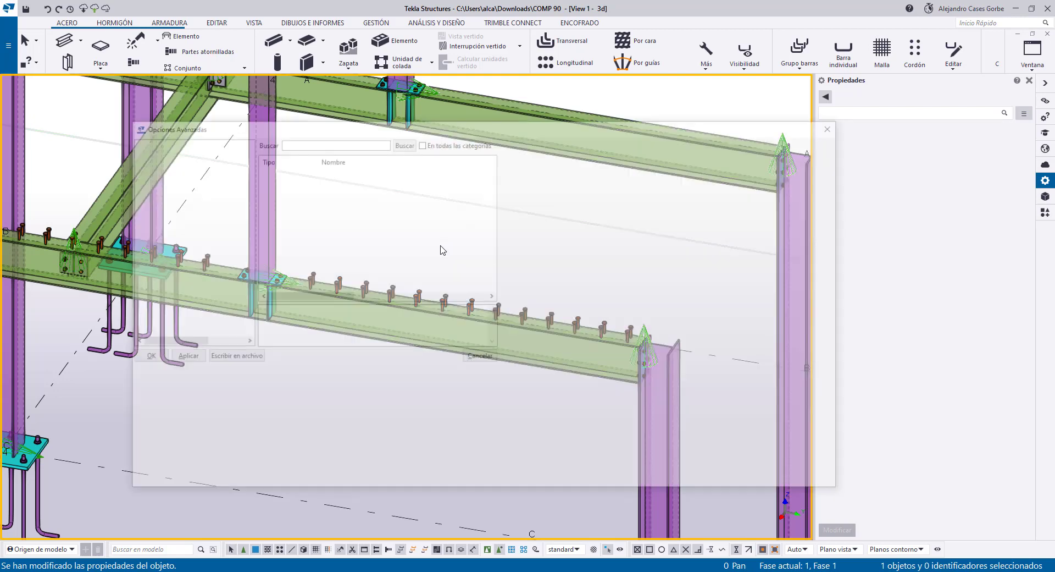
pyautogui.click(345, 140)
pyautogui.write('stud')
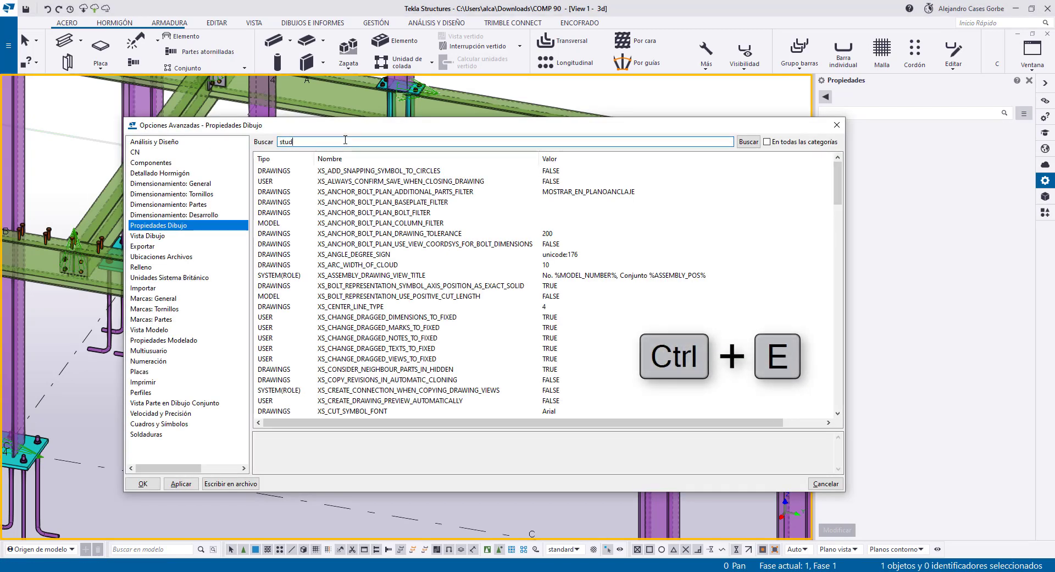
pyautogui.click(766, 142)
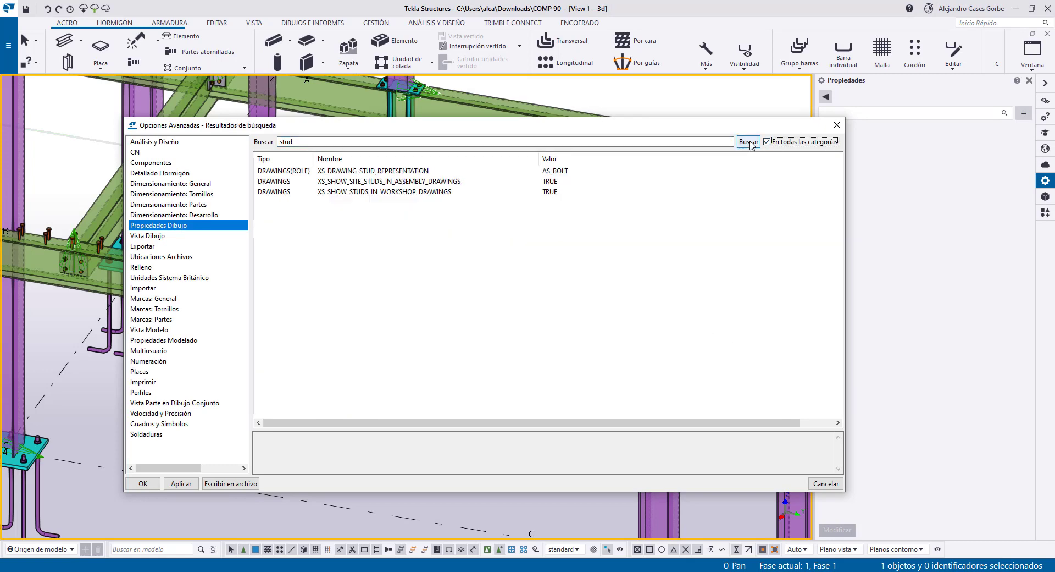
# Step: Check the values of XS_DRAWING_STUD_REPRESENTATION and XS_SHOW_STUDS_IN_WORKSHOP_DRAWINGS and close the advanced options
pyautogui.click(391, 170)
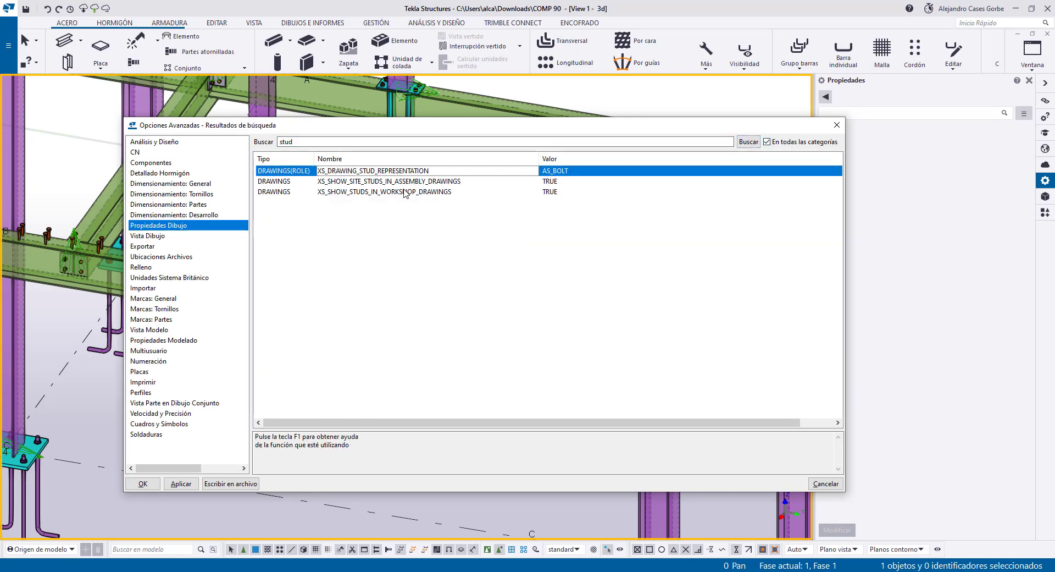
pyautogui.click(408, 191)
pyautogui.click(413, 172)
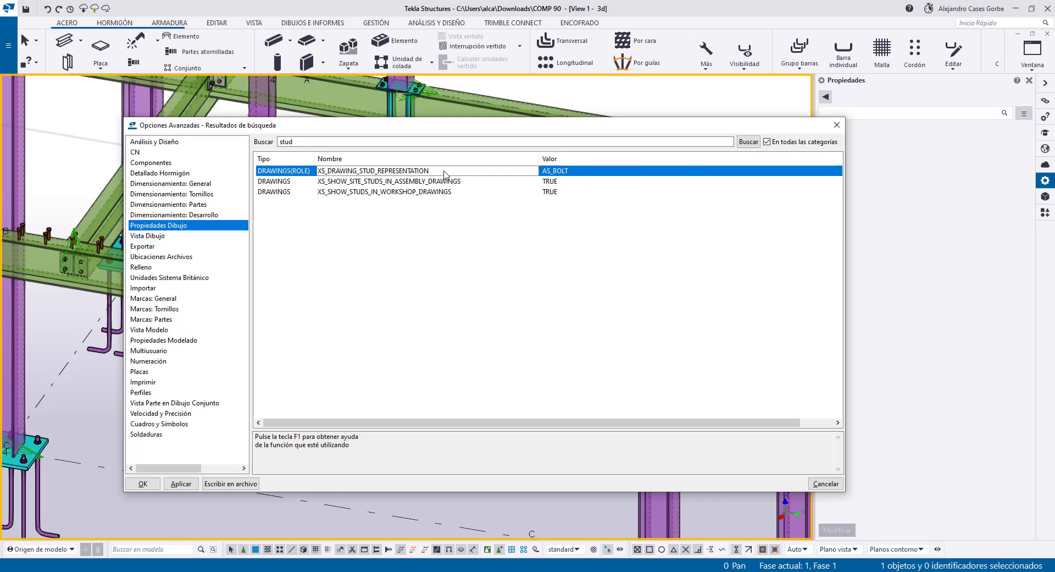
pyautogui.click(582, 171)
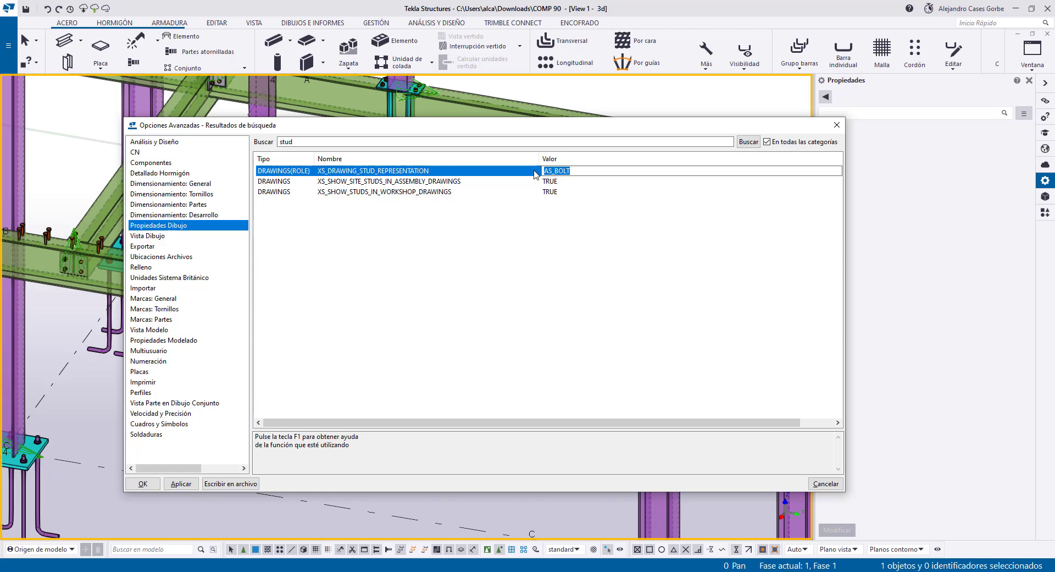
pyautogui.click(520, 192)
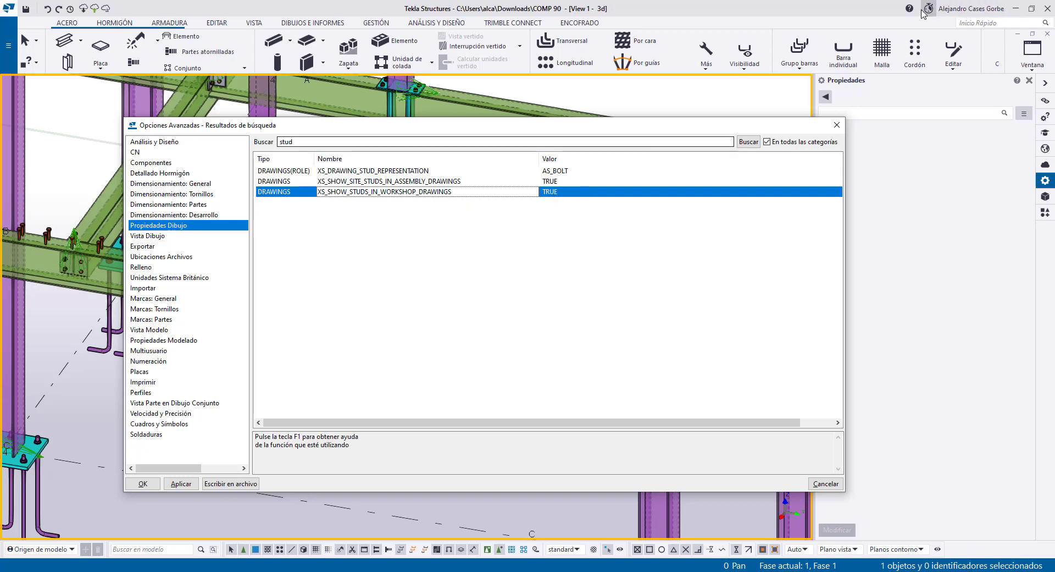
pyautogui.click(143, 483)
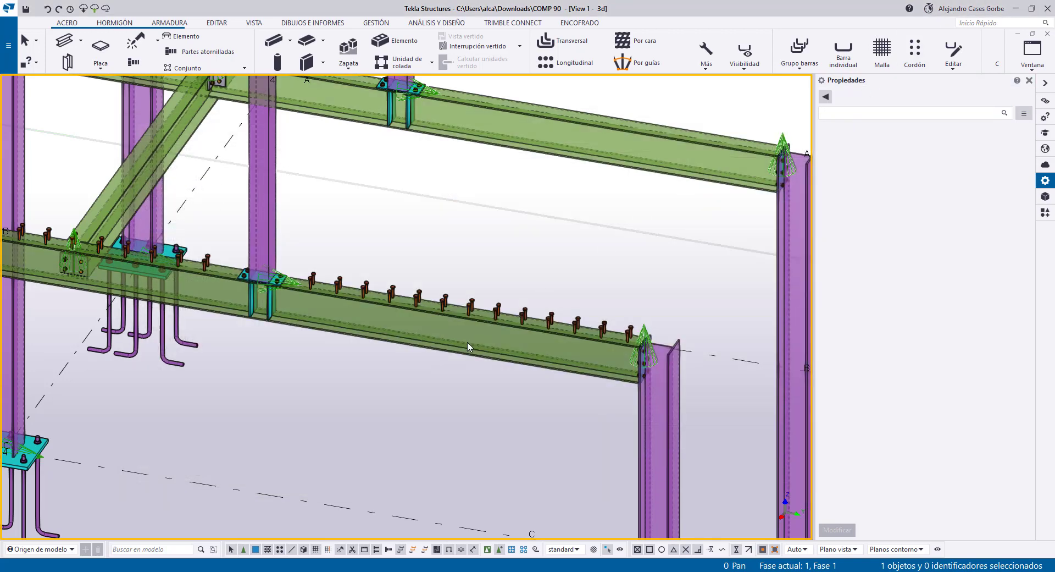
# Step: Select the studded beam and filter the document manager's list to the drawings of that beam
pyautogui.click(438, 348)
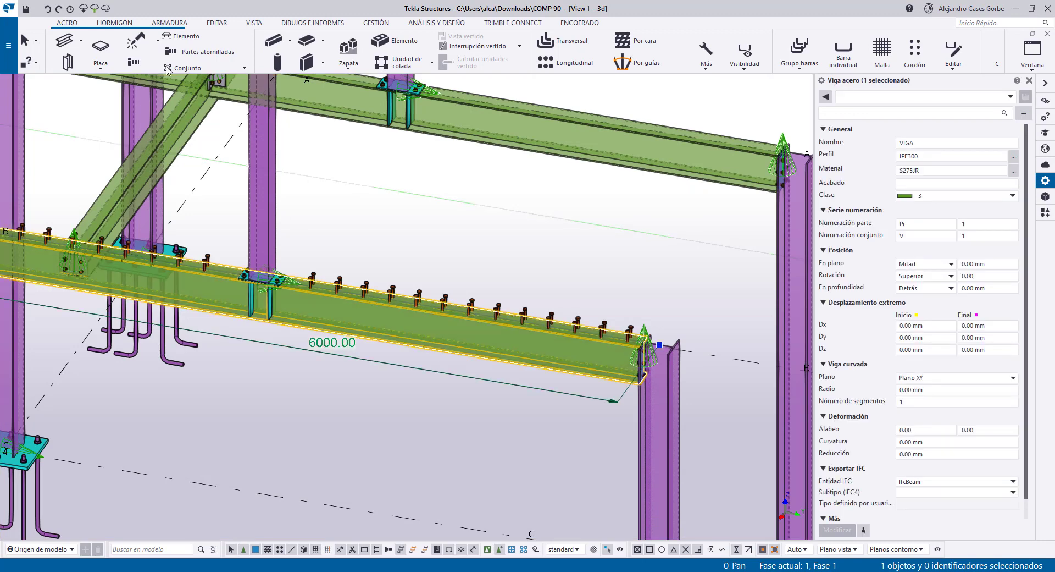
pyautogui.click(311, 23)
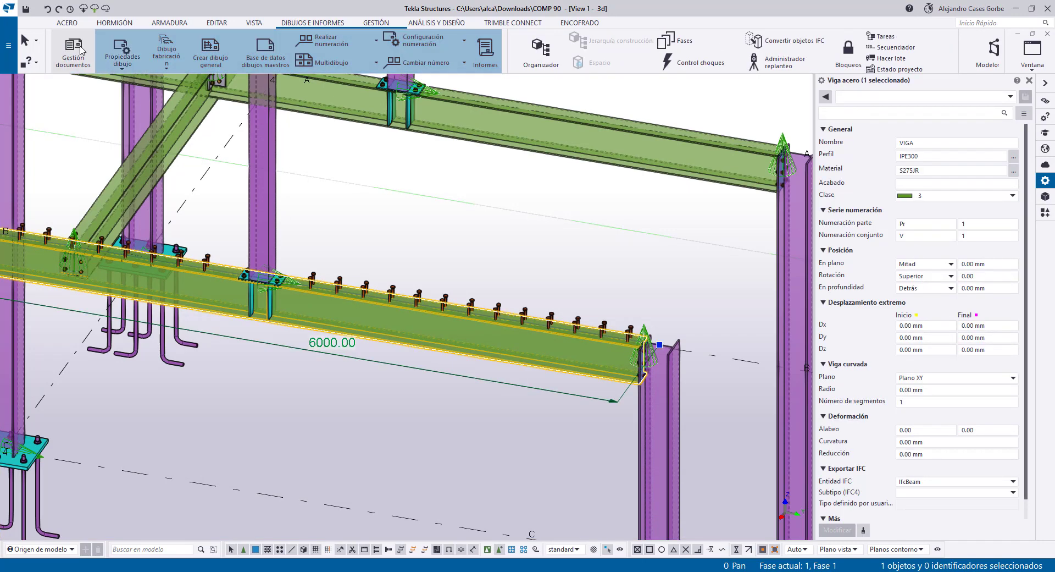
pyautogui.click(77, 49)
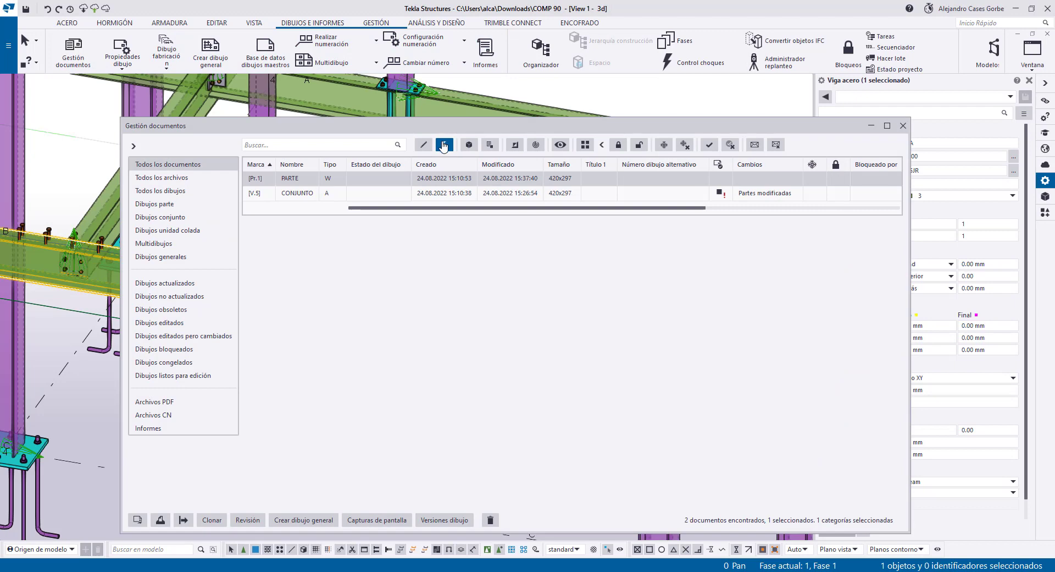
pyautogui.click(491, 145)
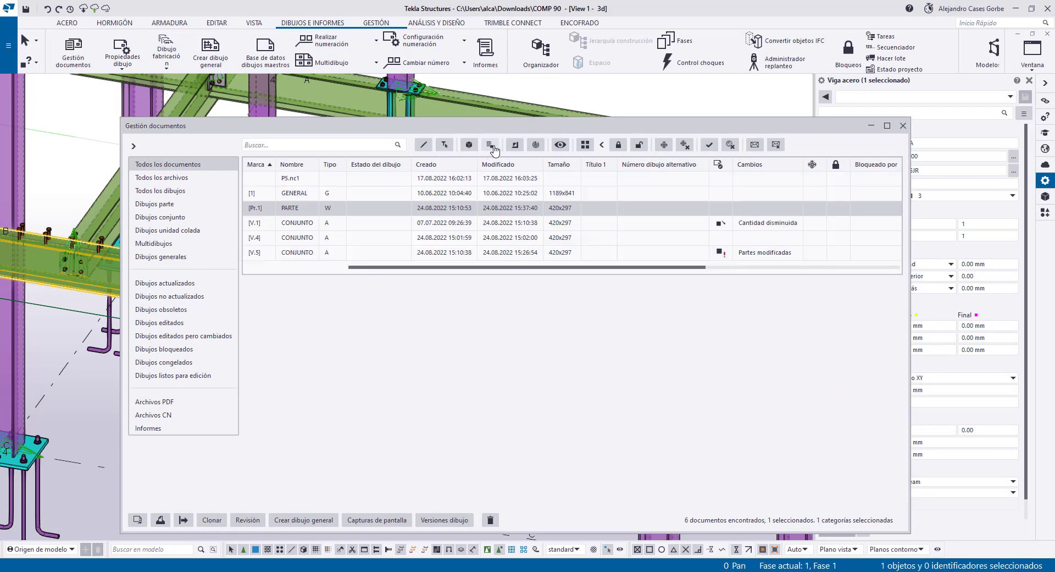
pyautogui.click(494, 146)
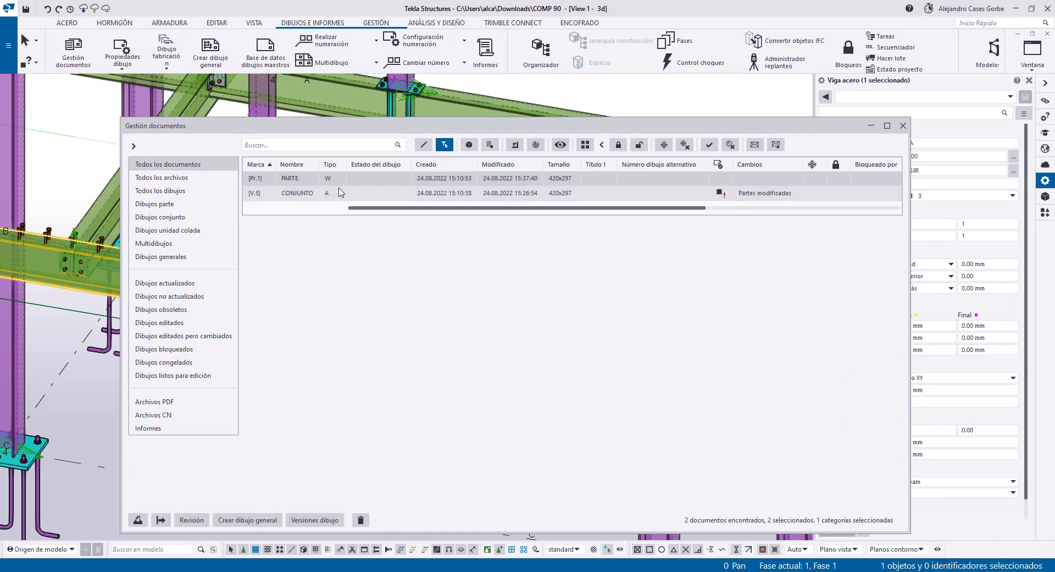
# Step: Open the beam's part drawing Pr.1, running the numbering for the modified objects, and minimise the document manager
pyautogui.click(294, 179)
pyautogui.doubleClick(295, 183)
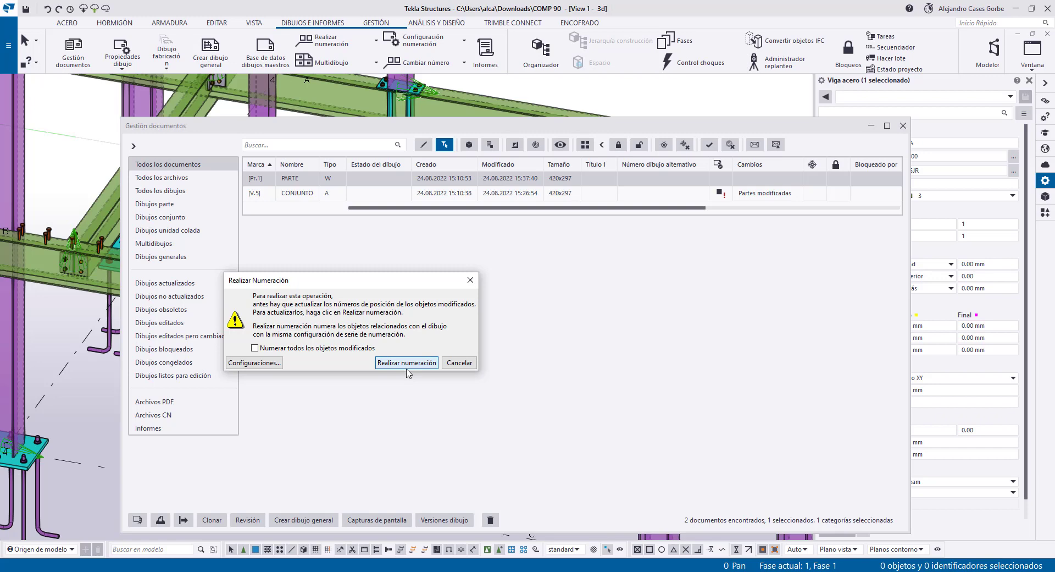
pyautogui.click(407, 369)
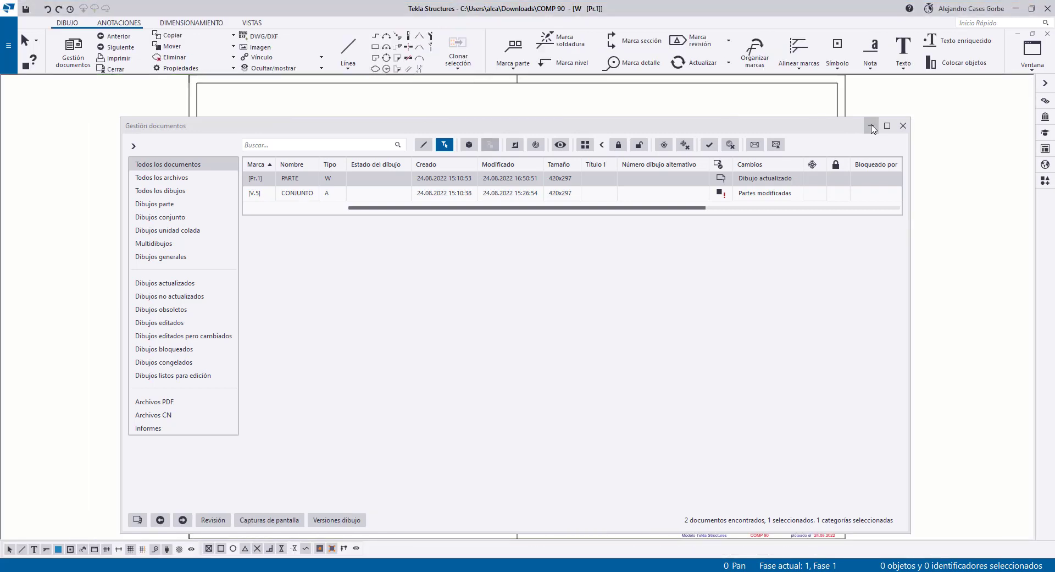
pyautogui.click(872, 126)
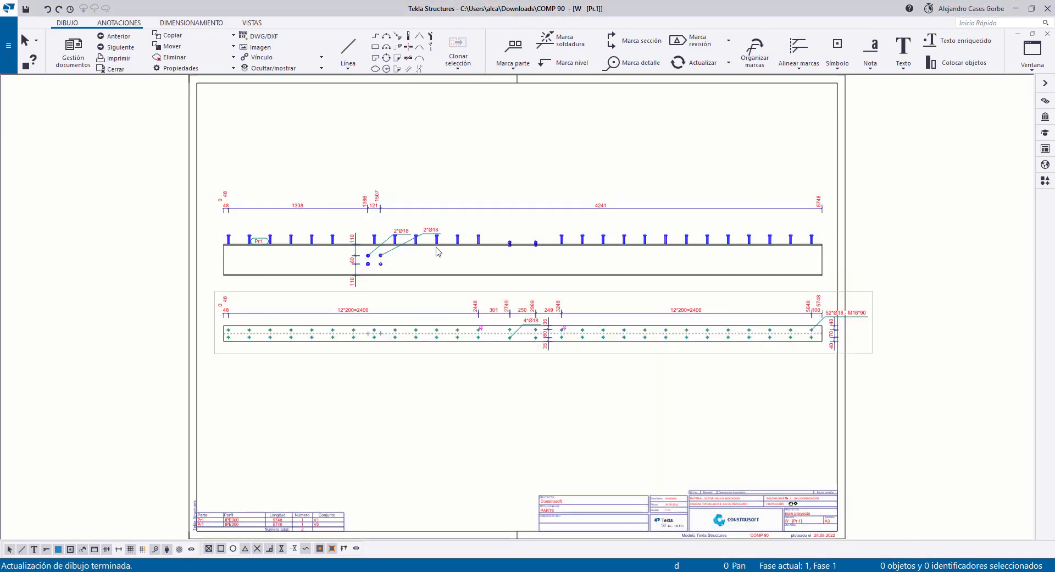
# Step: Examine the studs in the front view and check one stud's bolt representation and colour properties, leaving them unmodified
pyautogui.scroll(5, 299, 240)
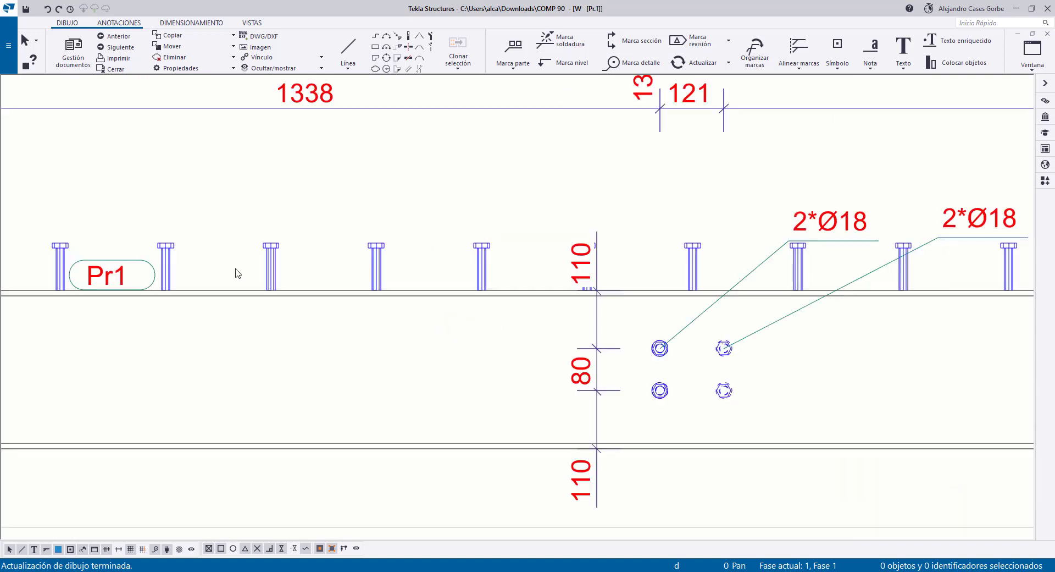
pyautogui.scroll(-1, 269, 277)
pyautogui.scroll(4, 604, 318)
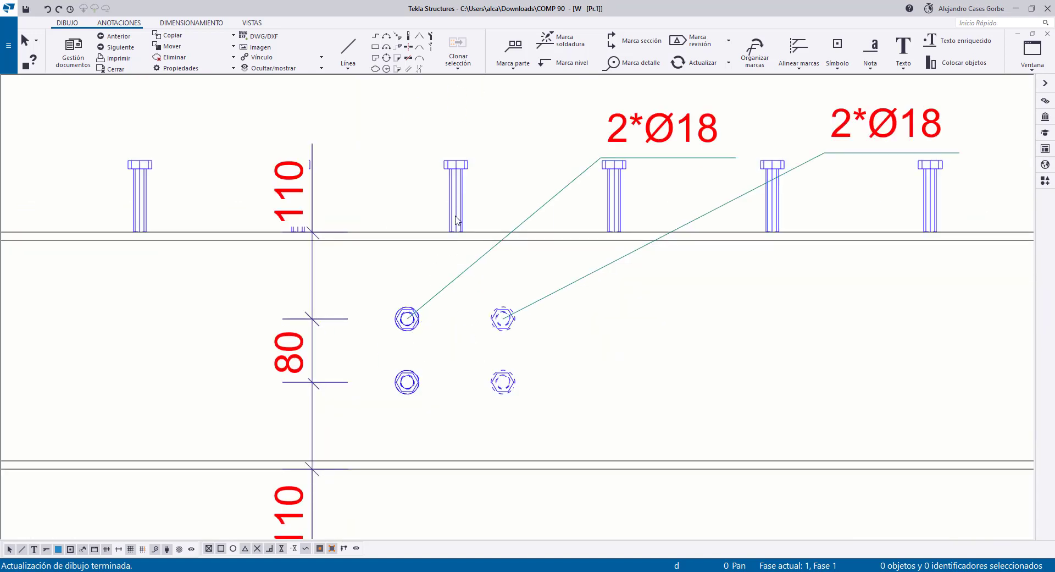
pyautogui.scroll(-6, 322, 265)
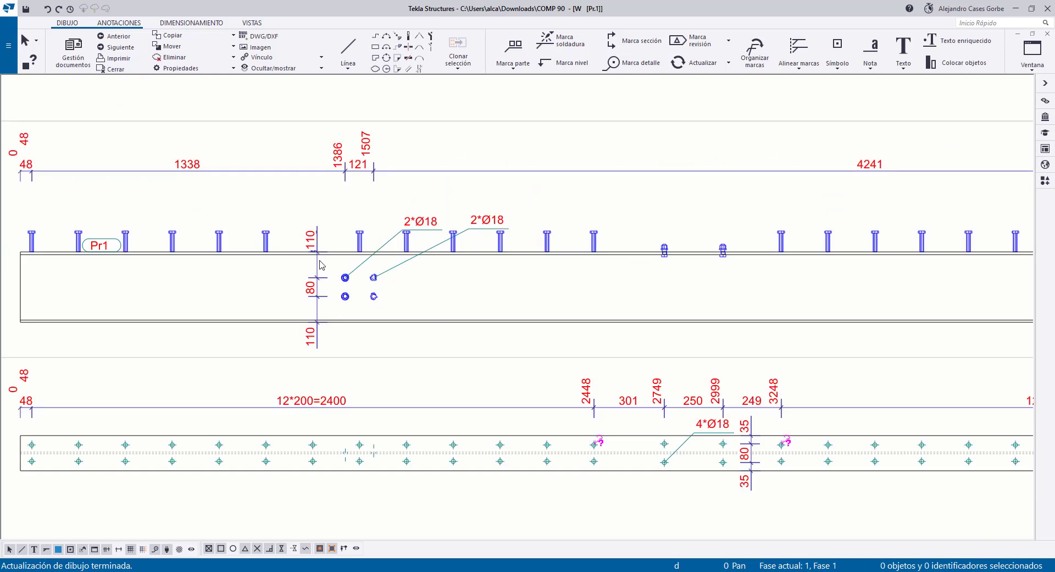
pyautogui.scroll(4, 341, 250)
pyautogui.click(386, 237)
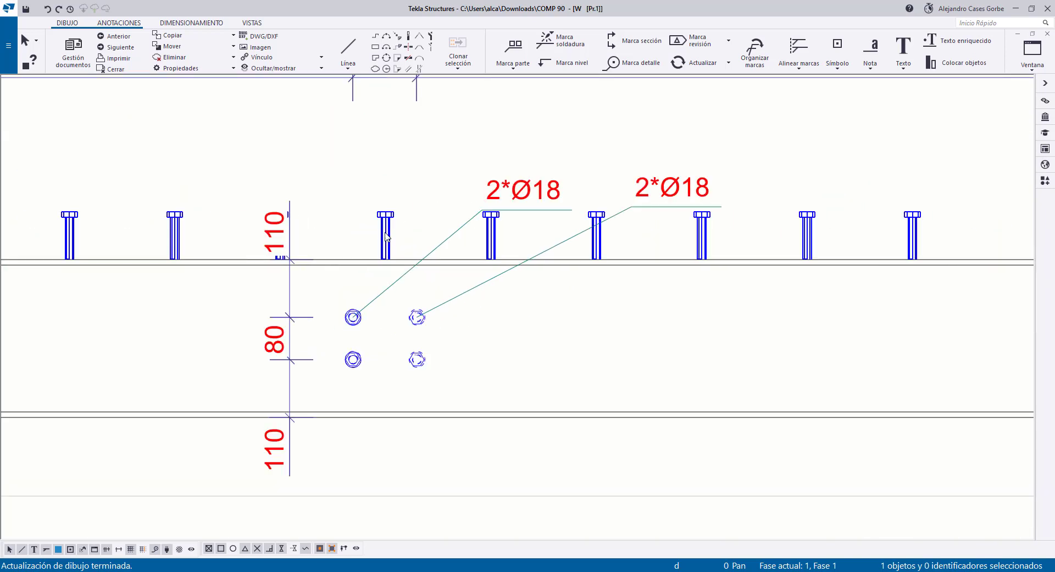
pyautogui.doubleClick(387, 237)
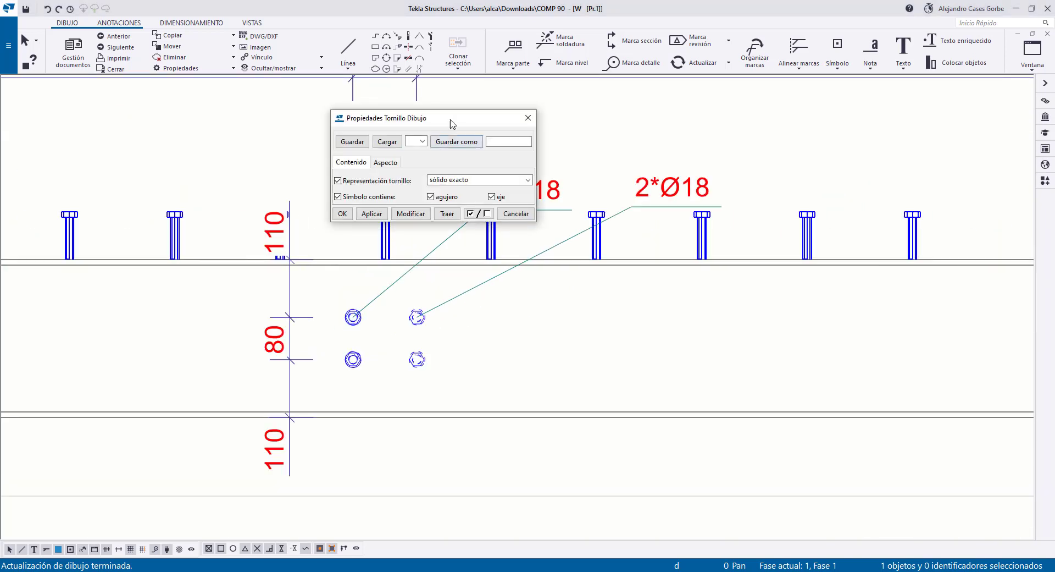
pyautogui.moveTo(496, 125); pyautogui.dragTo(658, 103)
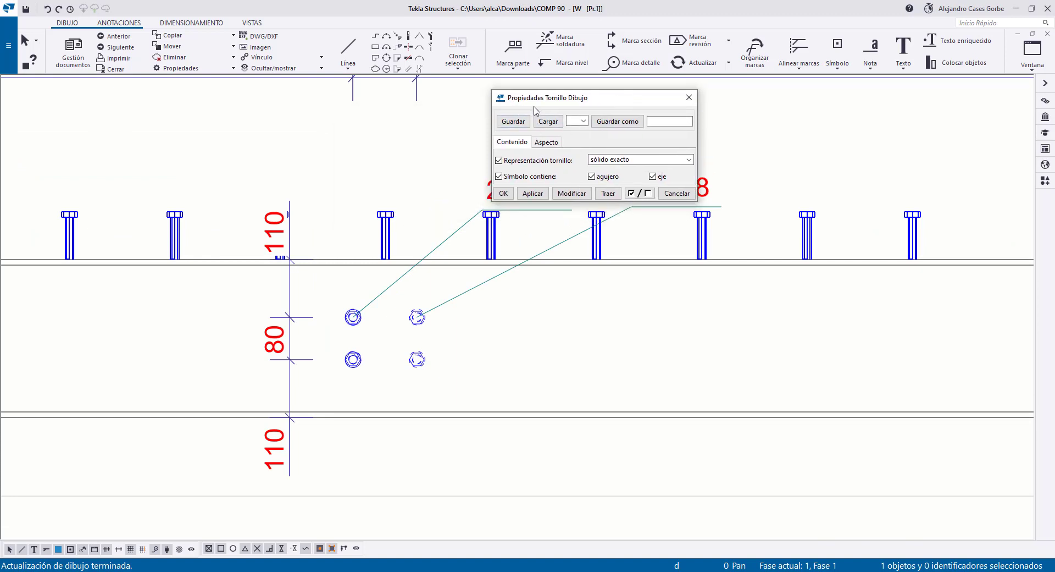
pyautogui.click(556, 143)
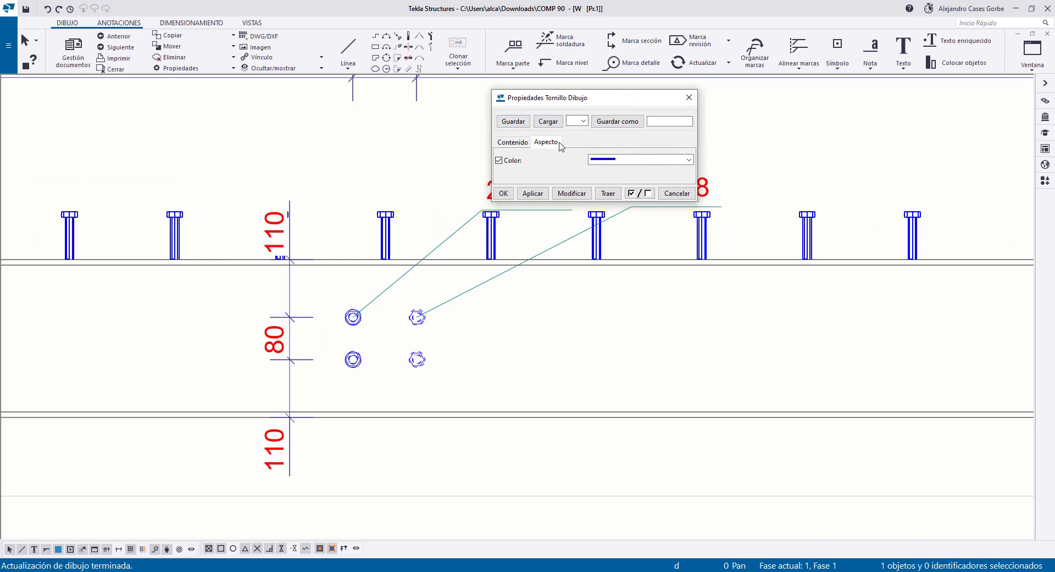
pyautogui.click(689, 97)
pyautogui.scroll(-4, 316, 314)
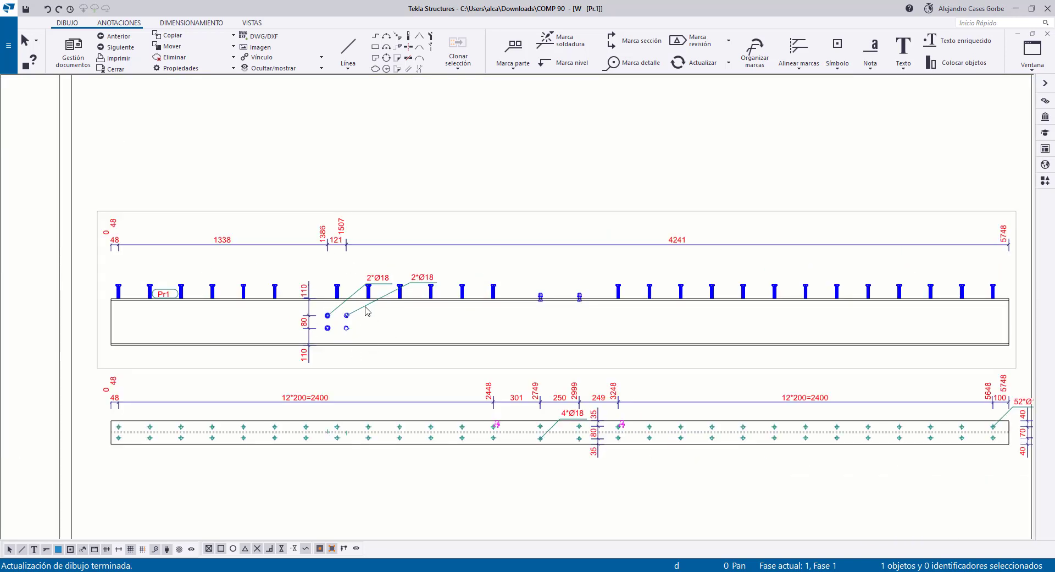
pyautogui.click(289, 214)
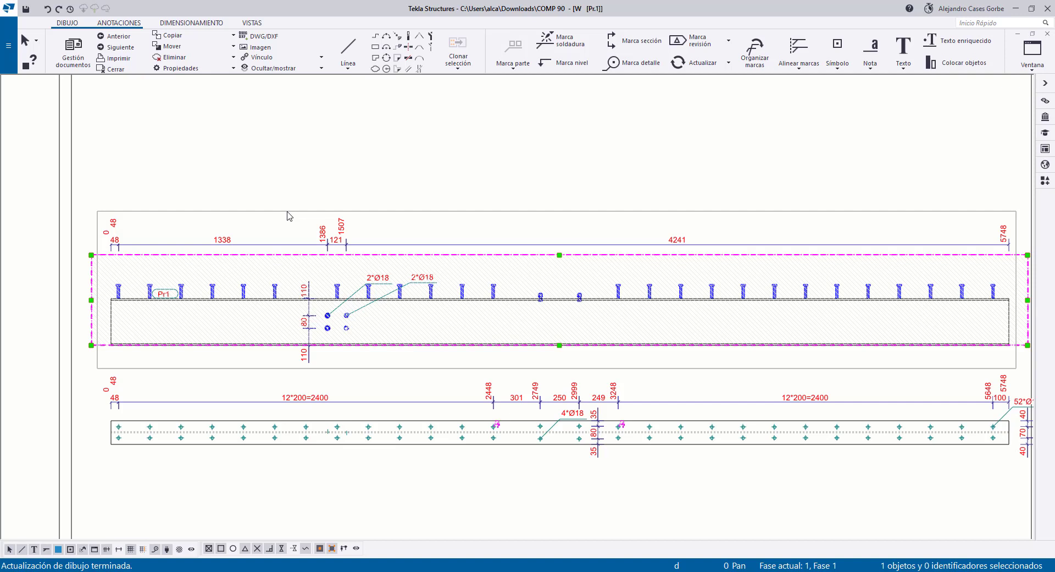
pyautogui.click(325, 185)
pyautogui.scroll(-2, 313, 266)
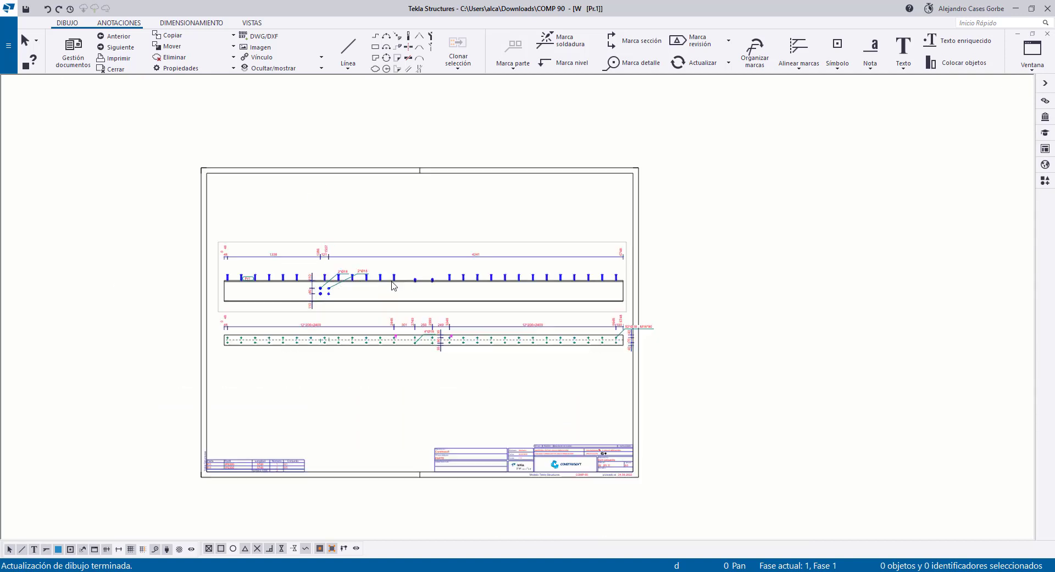
pyautogui.scroll(2, 451, 319)
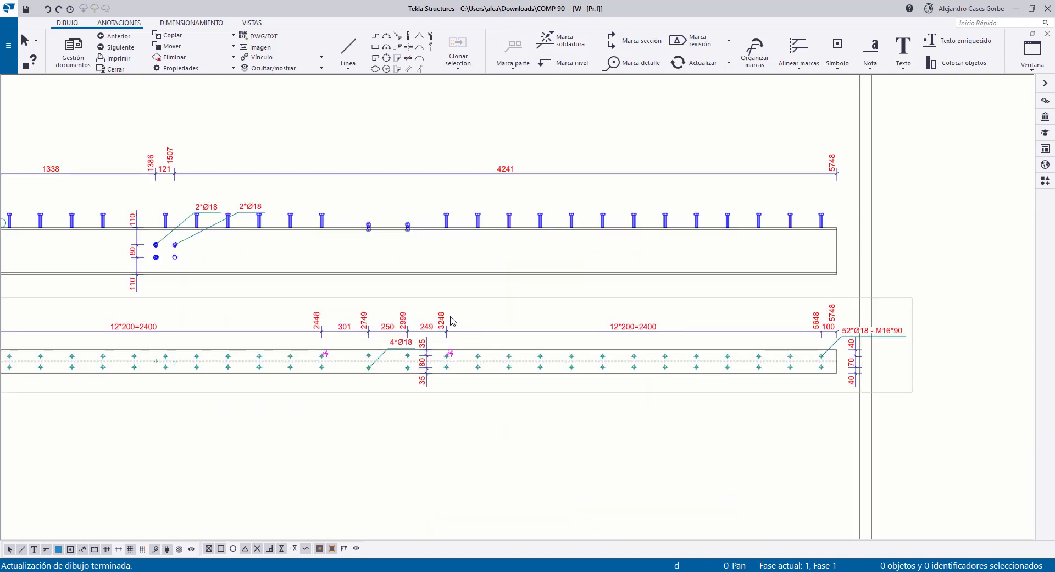